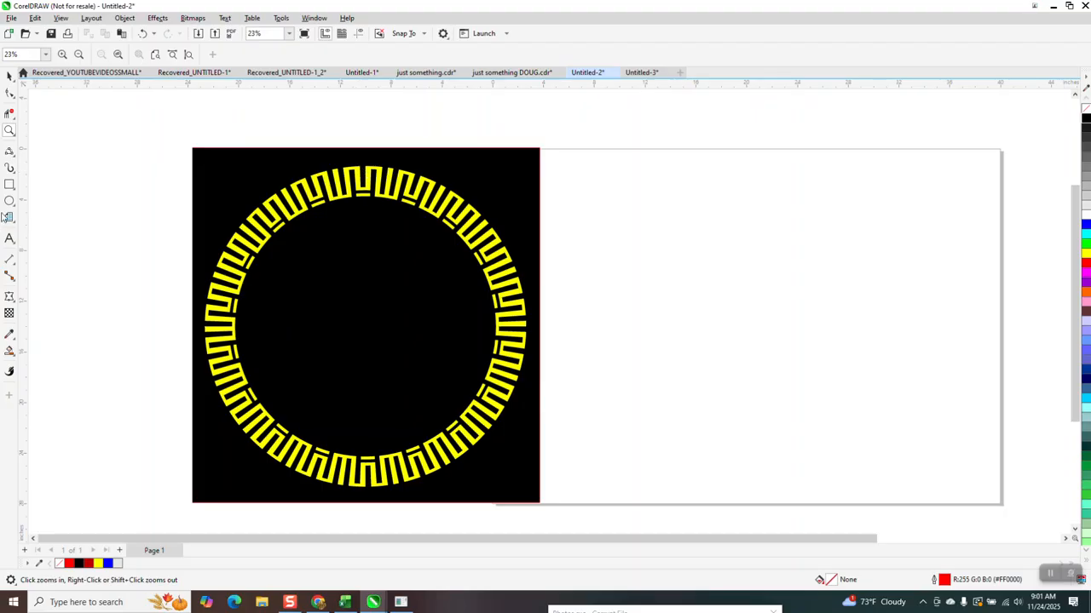
- Draw a circle about 21.5 inches across centred on the page, and add a concentric copy enlarged to about 25.3 inches
key(F7)
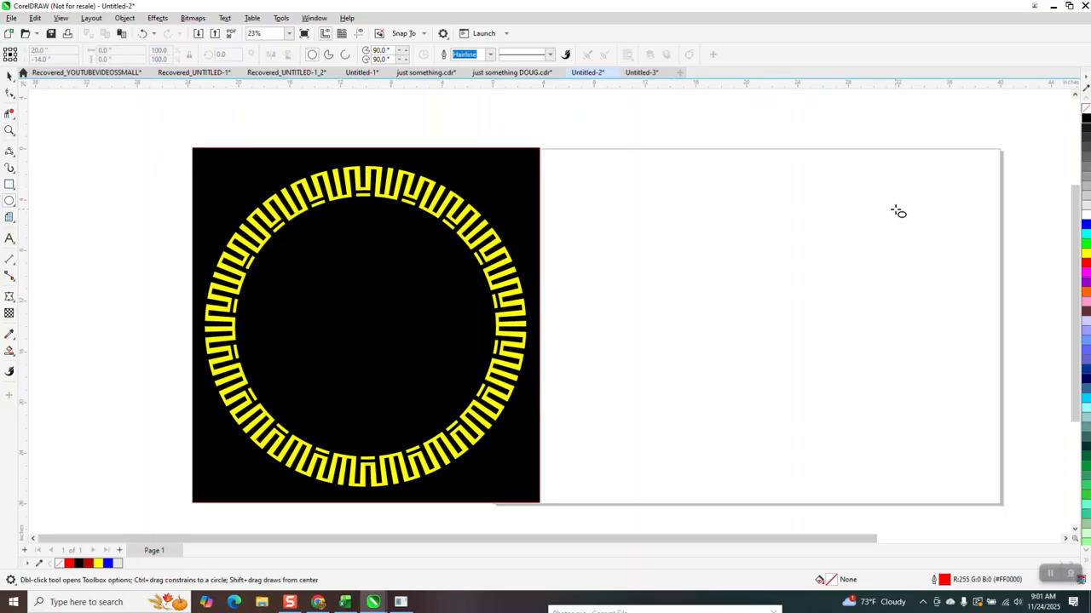
drag(896, 208, 660, 472)
key(p)
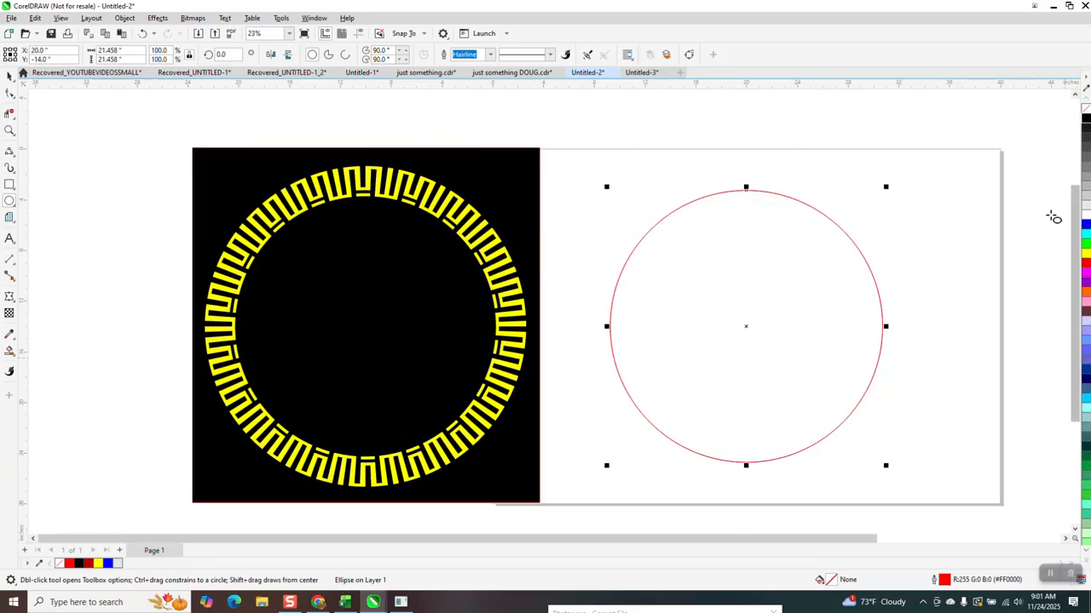
drag(886, 187, 910, 162)
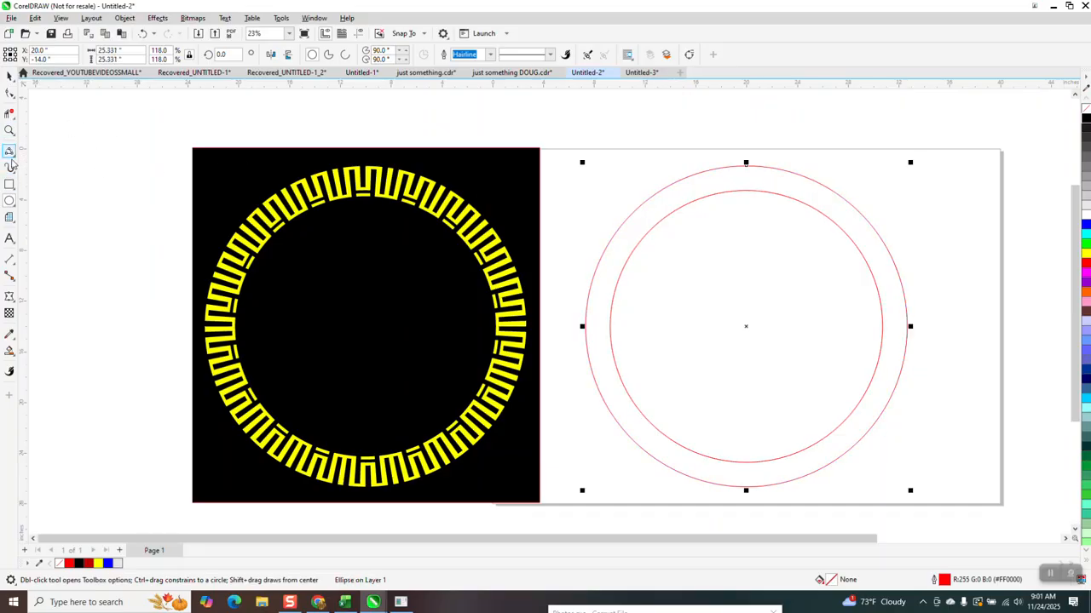
- Draw a straight vertical line about 26.4 inches long and centre it on the page through both circles
click(11, 154)
click(45, 164)
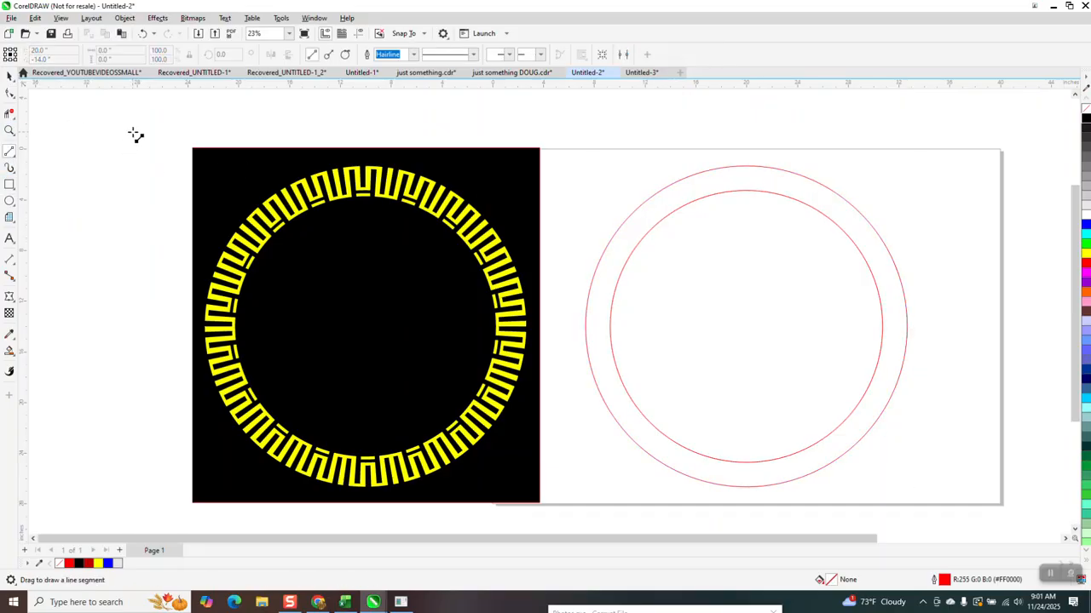
drag(124, 155, 124, 499)
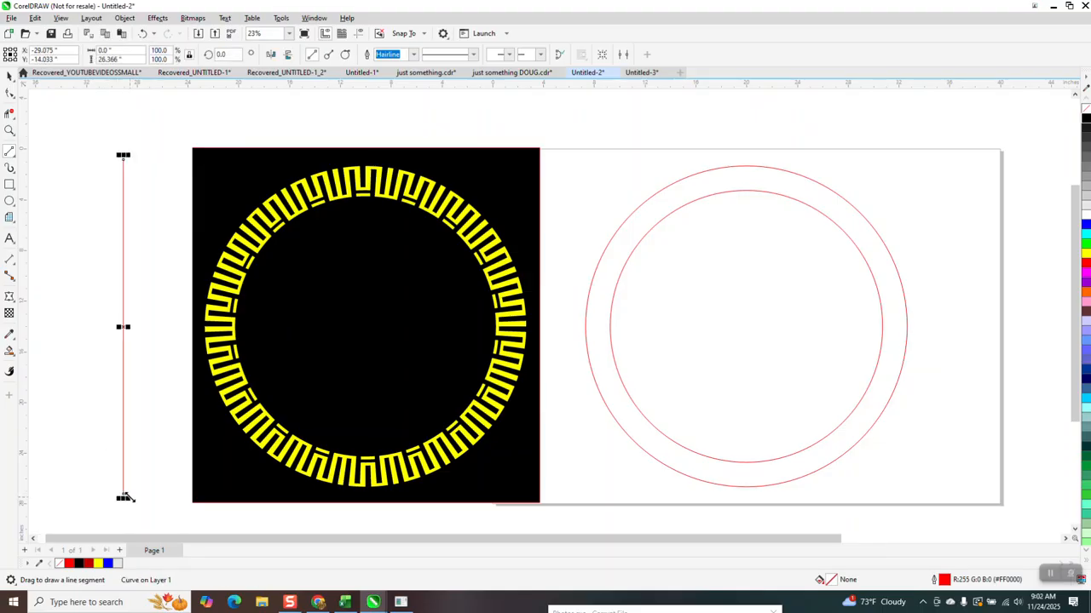
key(p)
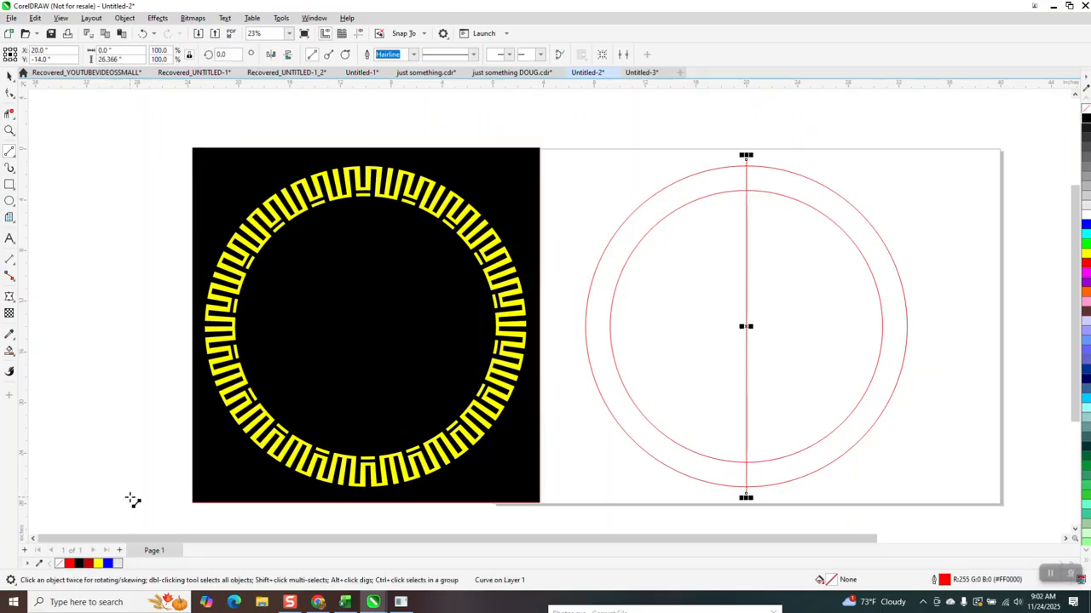
- Rotate the vertical line 10 degrees and add a mirrored duplicate so the two lines cross at the circles' centre
double_click(235, 57)
text(10)
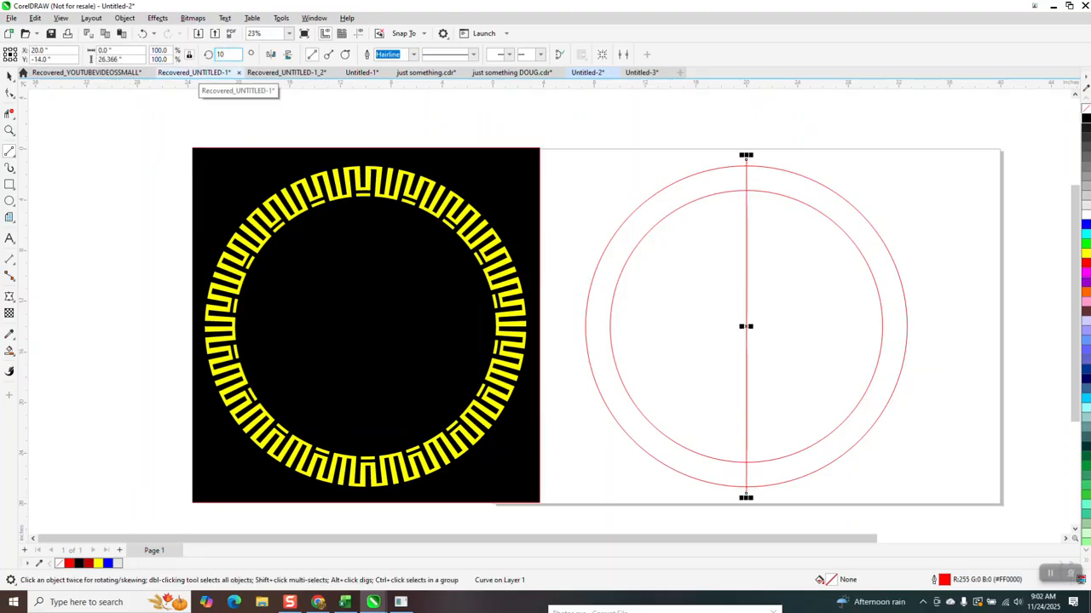
key(Return)
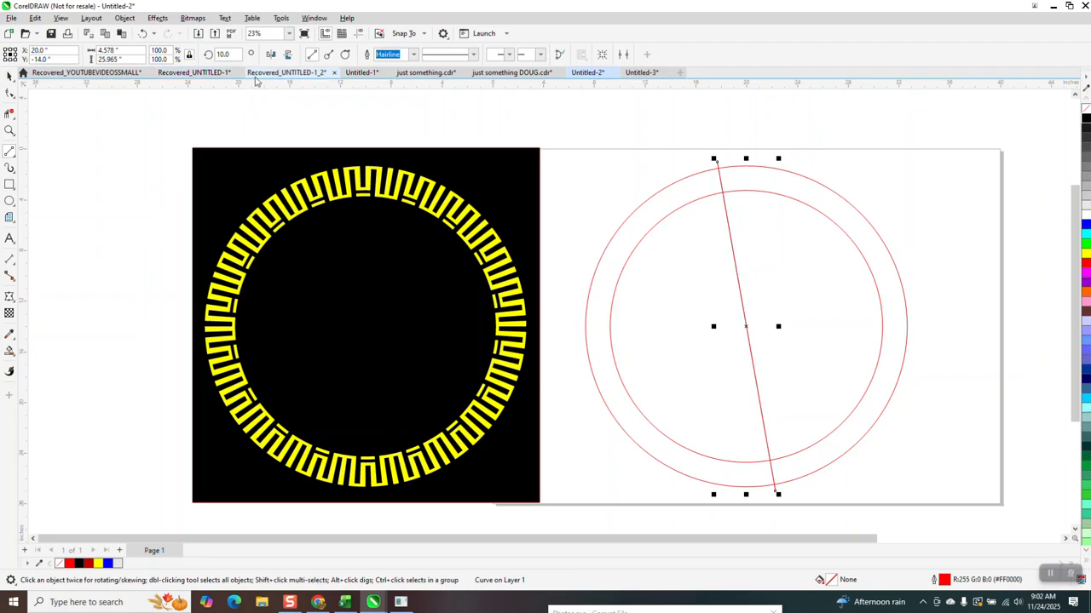
key(plus)
click(273, 56)
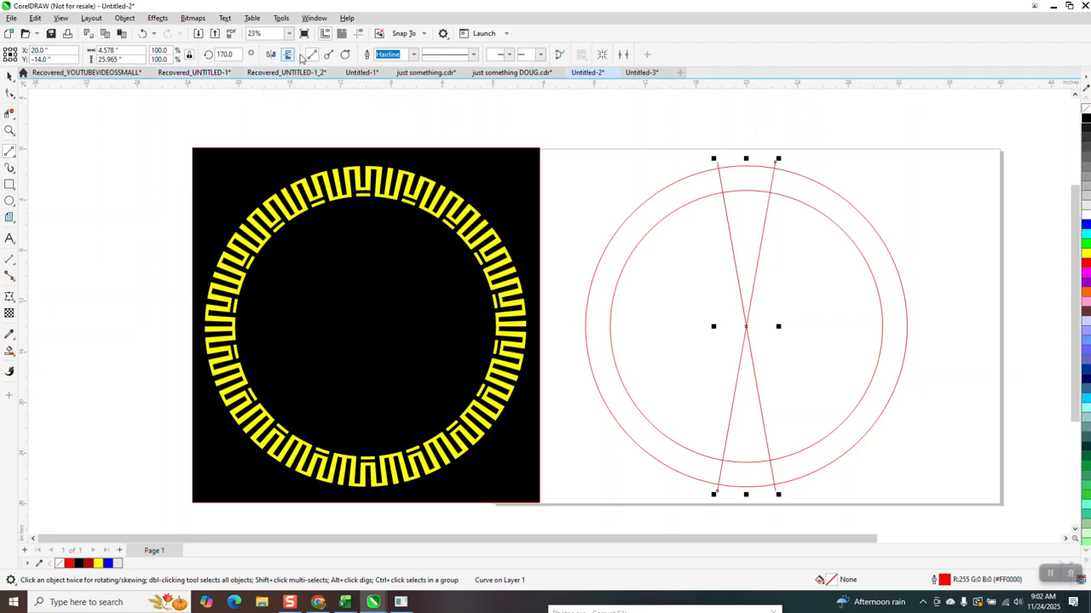
- Smart-fill the top ring segment between the two crossing lines in green and move the new shape right, clear of the circles
click(9, 350)
click(749, 181)
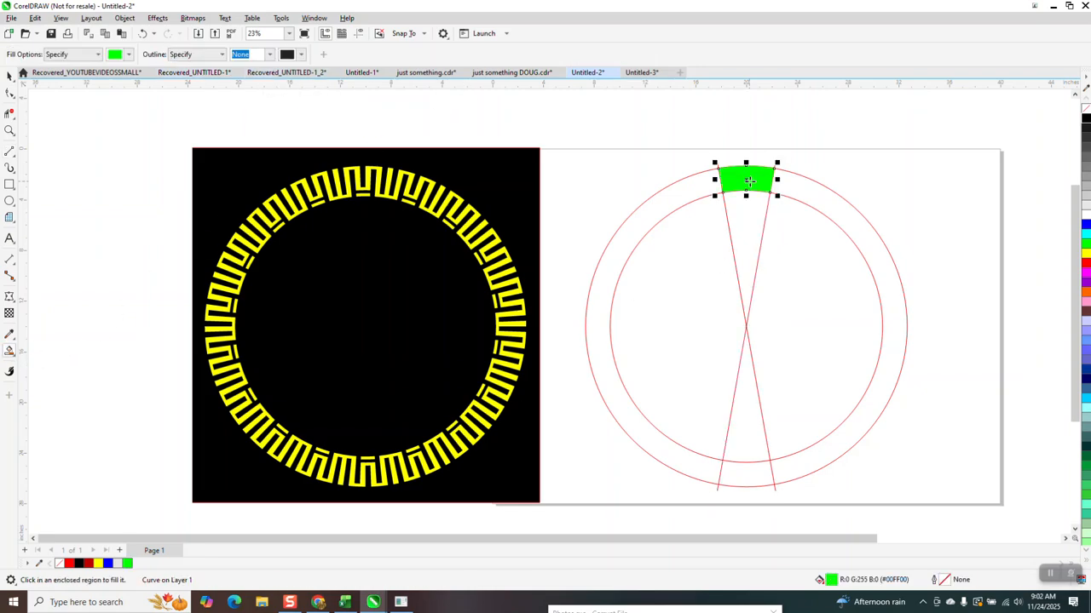
key(shift+Right)
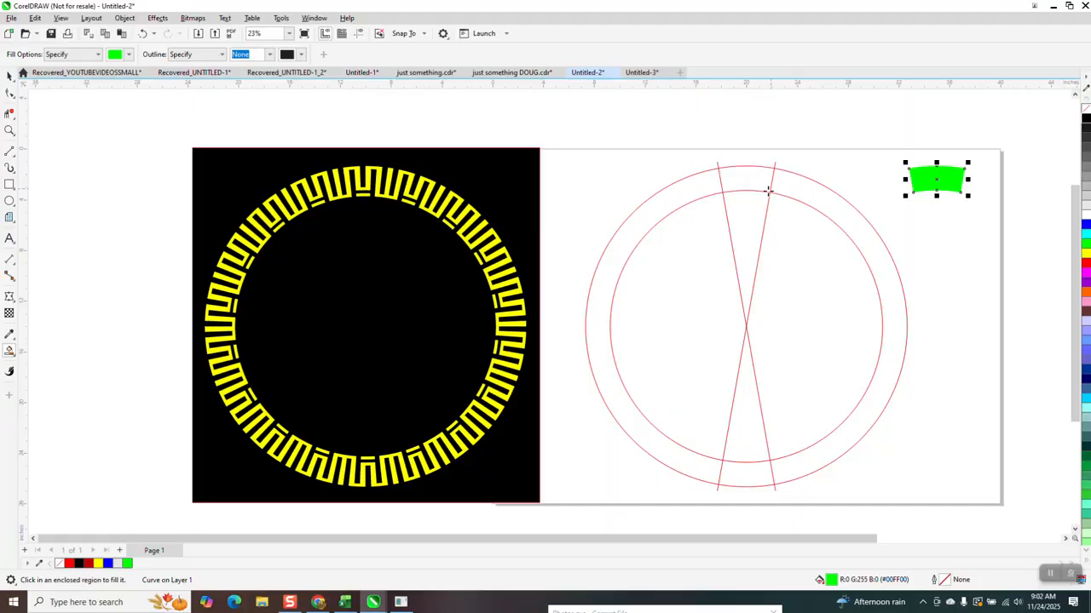
- Draw a 10 by 10 graph paper grid about 5 inches square just above the green segment
scroll(692, 214, down, 1)
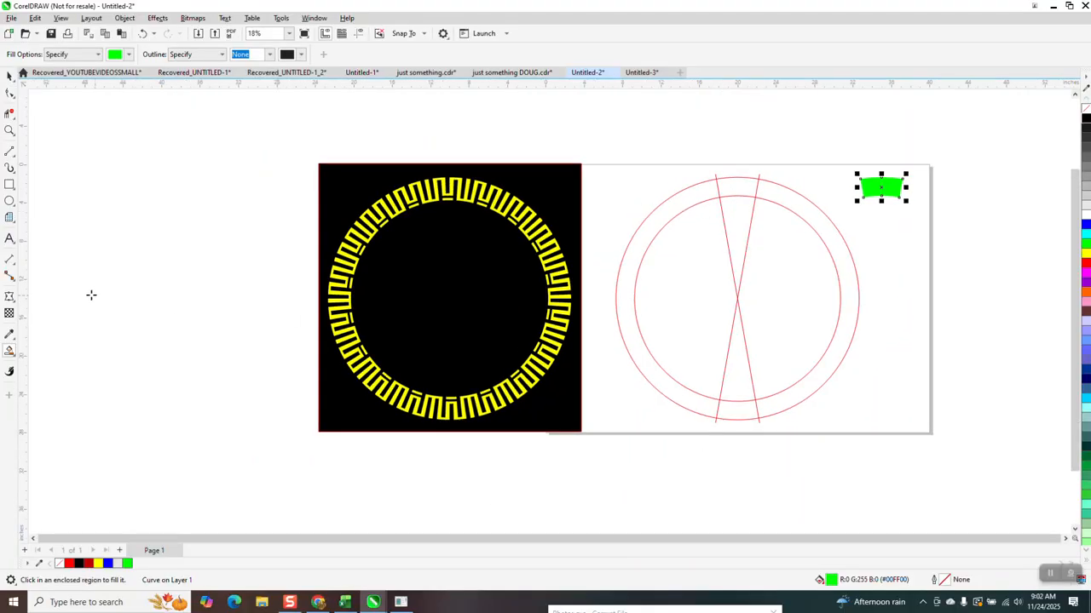
click(12, 219)
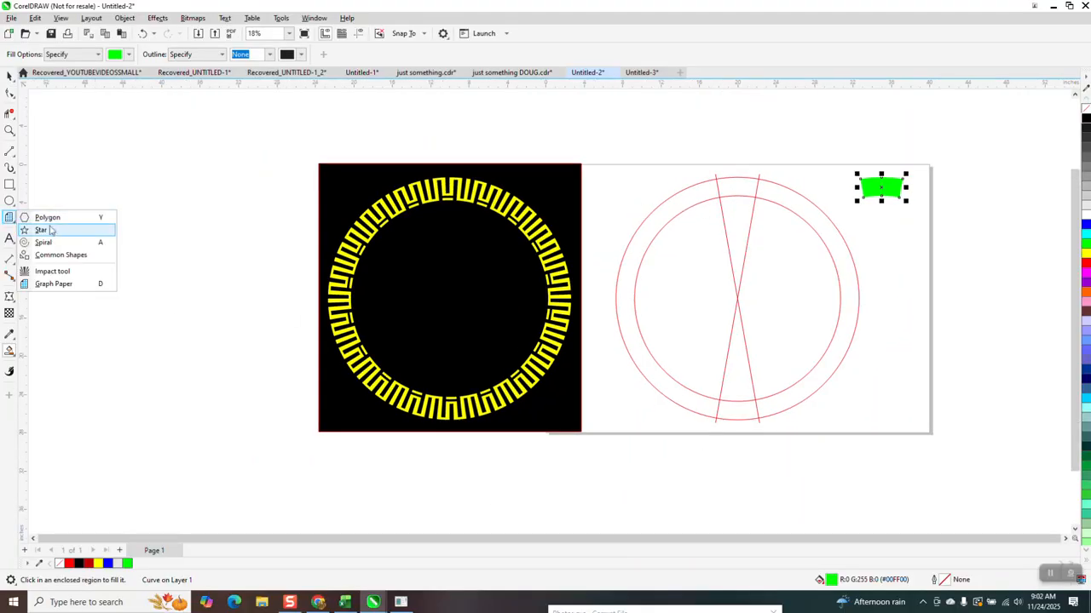
click(60, 284)
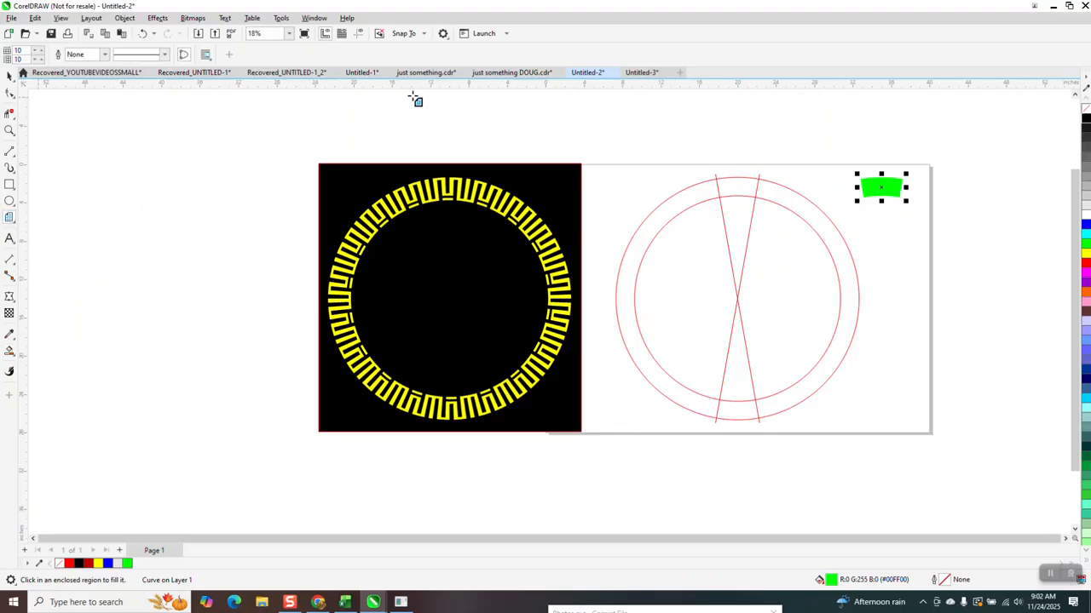
drag(915, 115, 865, 162)
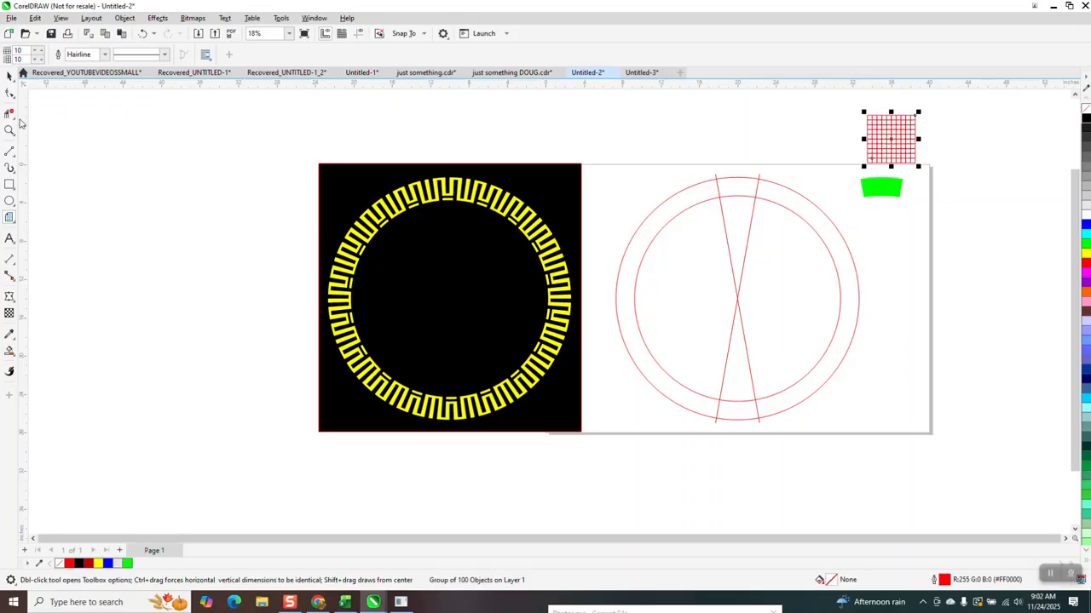
- Smart-fill green the bottom-row cells of columns 1 and 2, column 2 up to row 6 from the top, and column 3 in row 6
click(8, 131)
drag(842, 117, 925, 180)
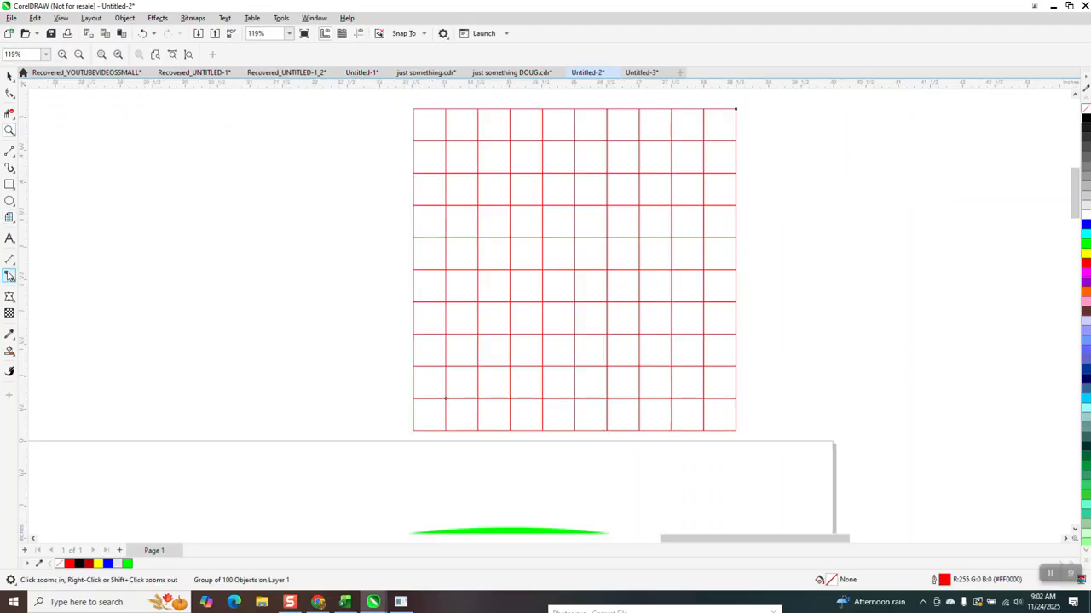
click(10, 350)
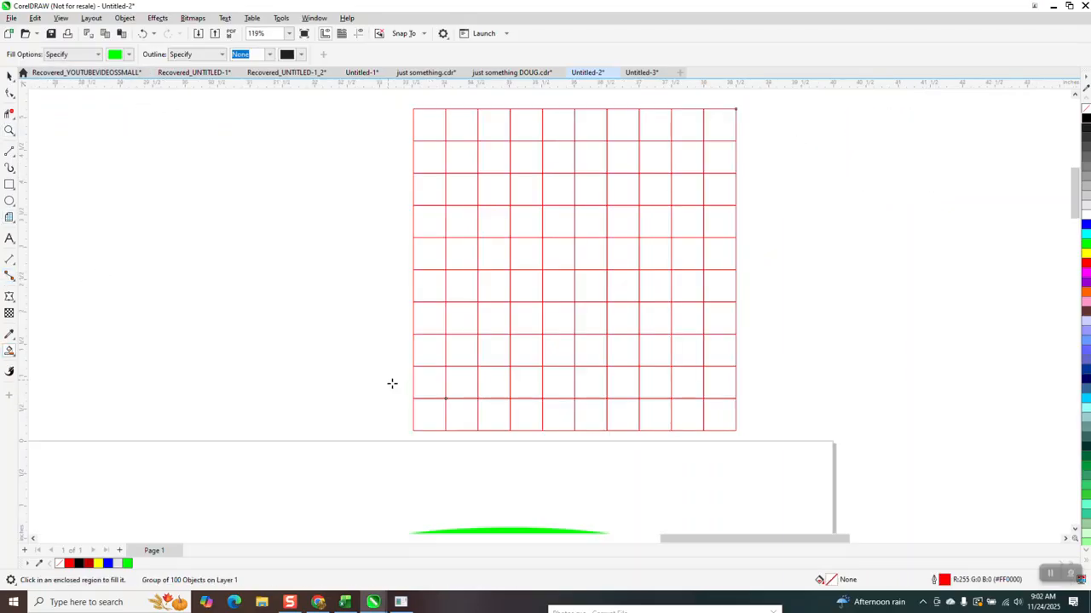
click(434, 418)
click(458, 415)
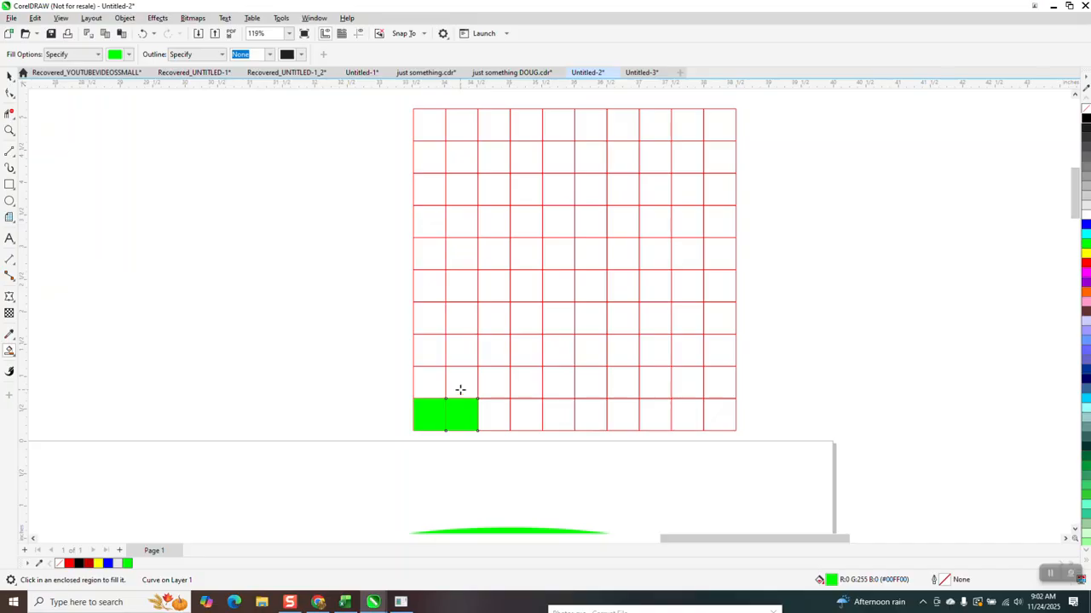
click(460, 382)
click(461, 350)
click(464, 318)
click(474, 286)
click(492, 287)
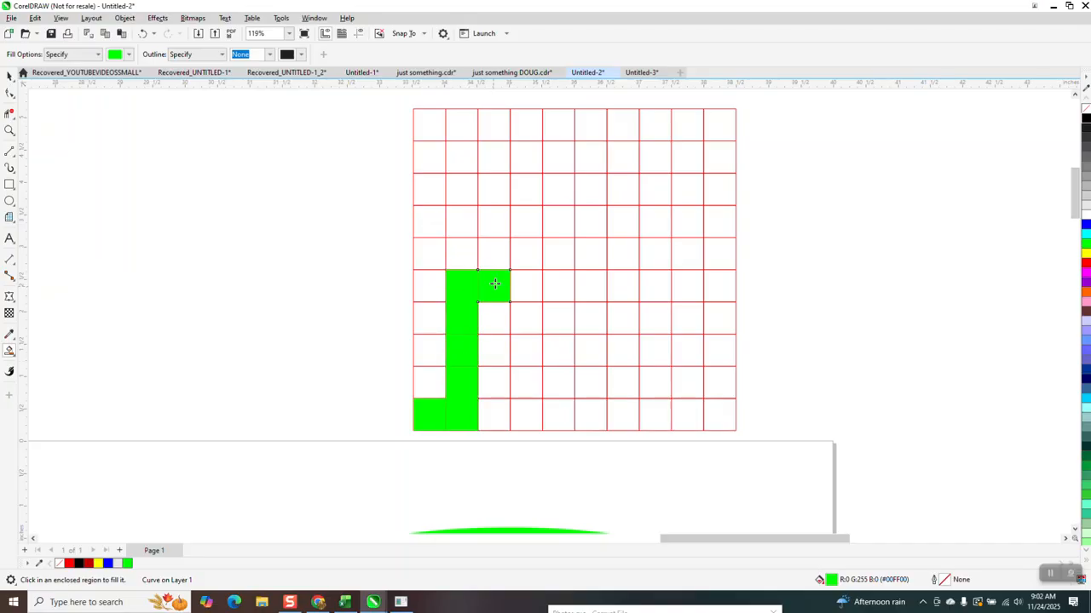
- Extend the green path through column 3 in rows 5 and 4, up column 4 from row 4 to row 1, and into column 5
click(503, 256)
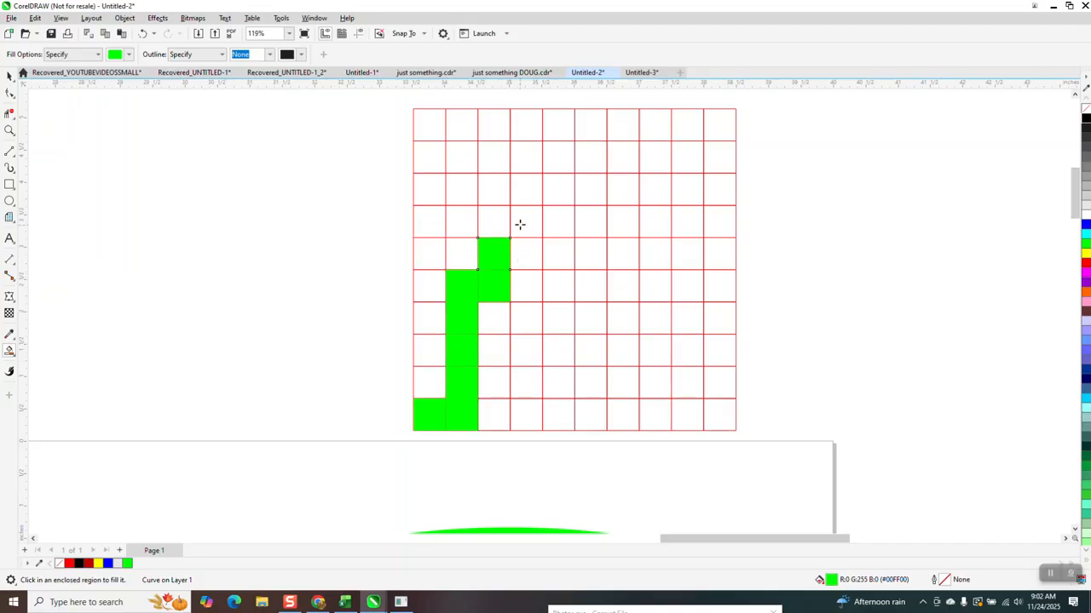
click(519, 224)
click(495, 225)
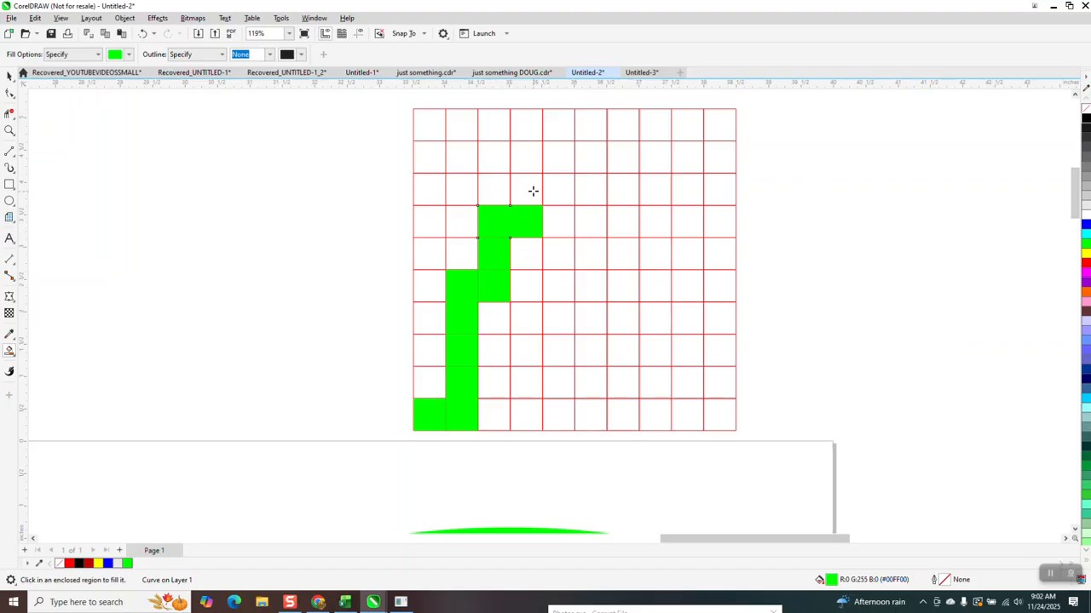
click(533, 190)
click(526, 165)
click(523, 130)
click(557, 126)
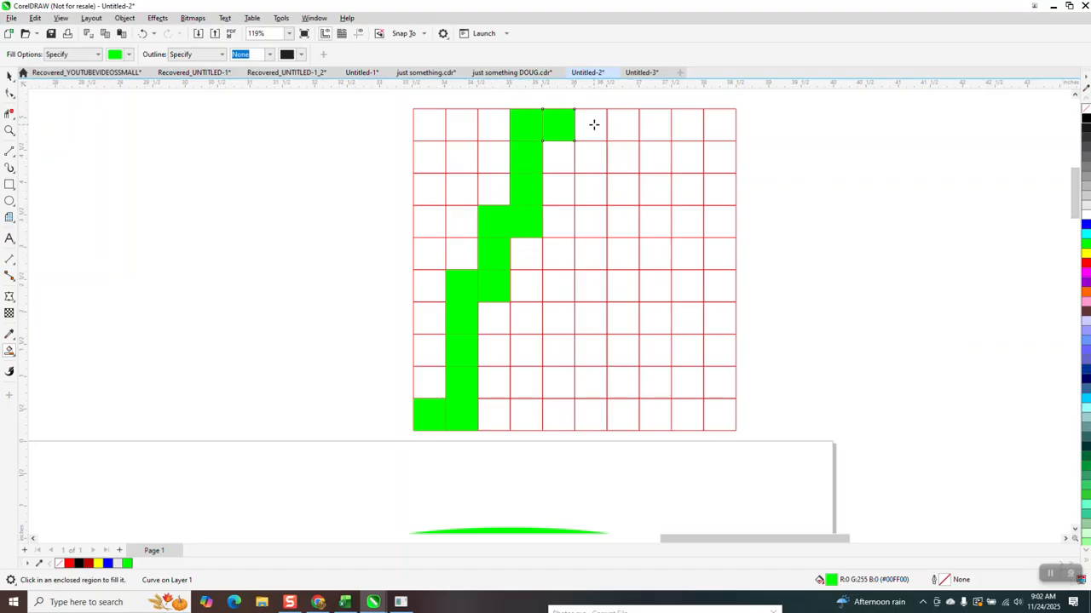
- Fill column 6 green from row 1 down to row 4, and column 7 from row 4 down to row 7
click(594, 124)
click(590, 157)
click(595, 195)
click(595, 218)
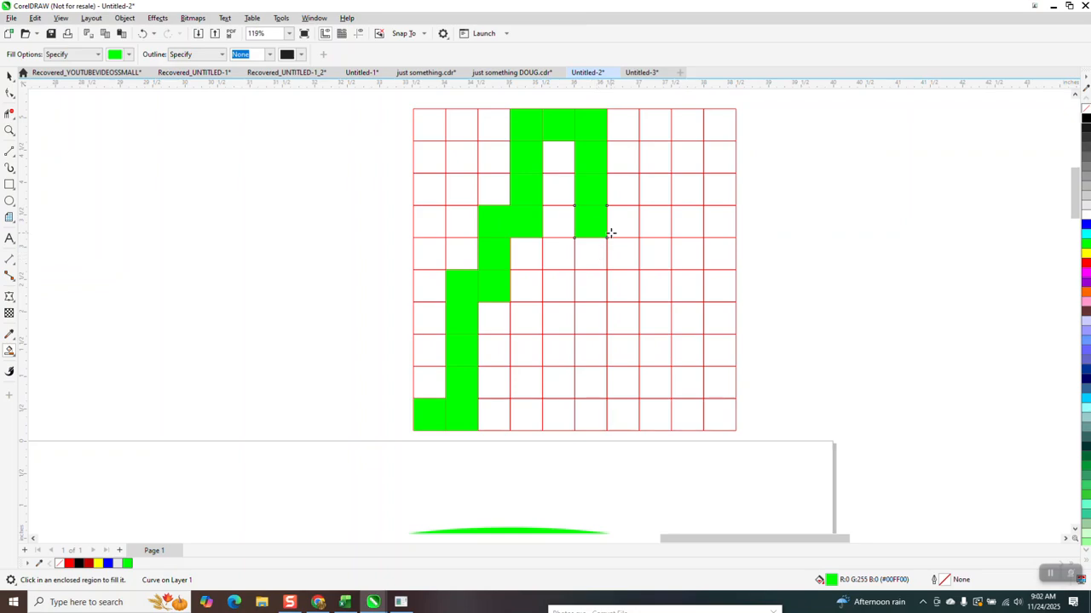
click(611, 232)
click(616, 253)
click(624, 284)
click(624, 315)
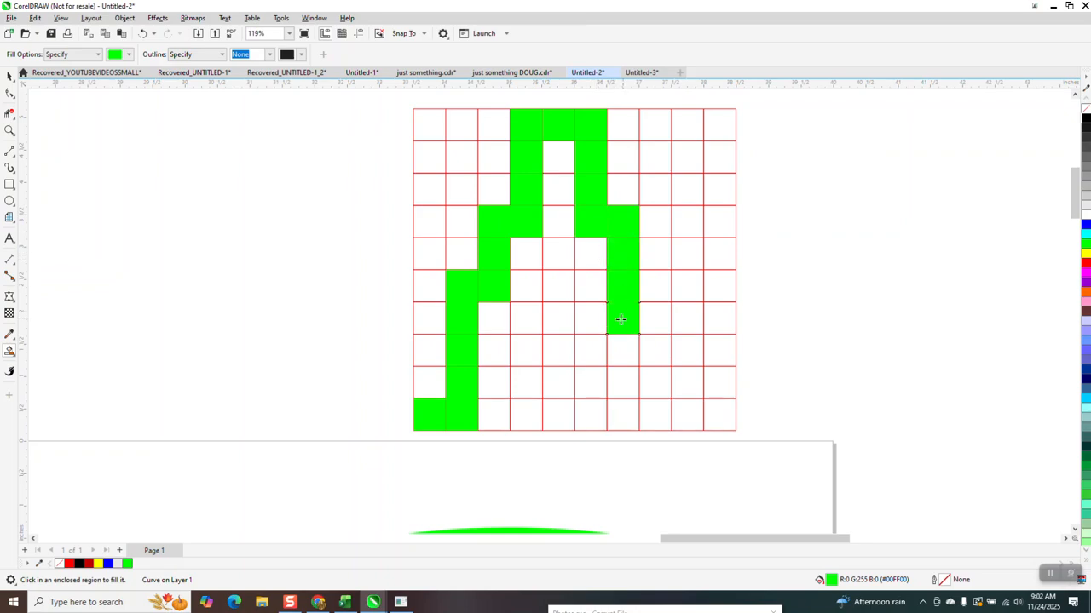
- Fill row 7 green in columns 6 and 5, plus the column 5 cells directly above and below it
click(596, 319)
click(567, 319)
click(556, 291)
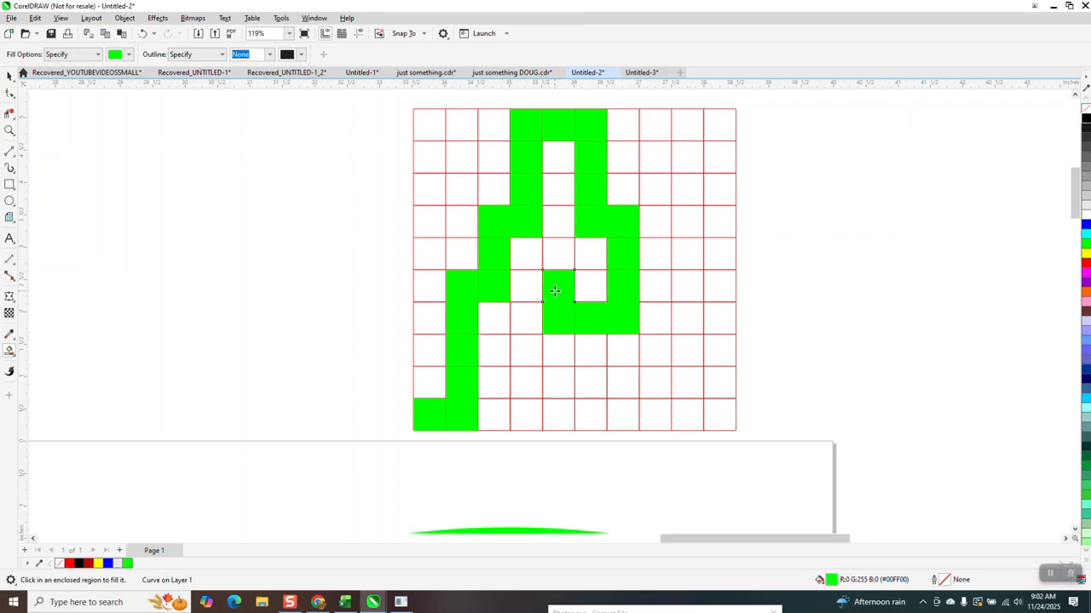
click(555, 347)
- Fill column 8 green from row 7 down to row 10, and extend the bottom row through columns 9 and 10
click(648, 325)
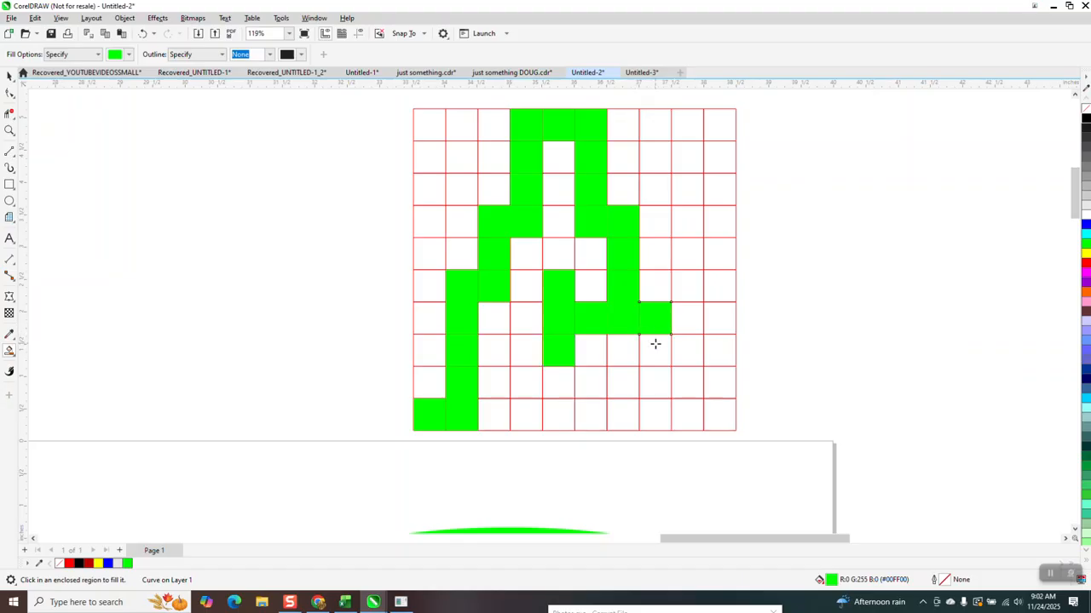
click(655, 348)
click(657, 380)
click(658, 409)
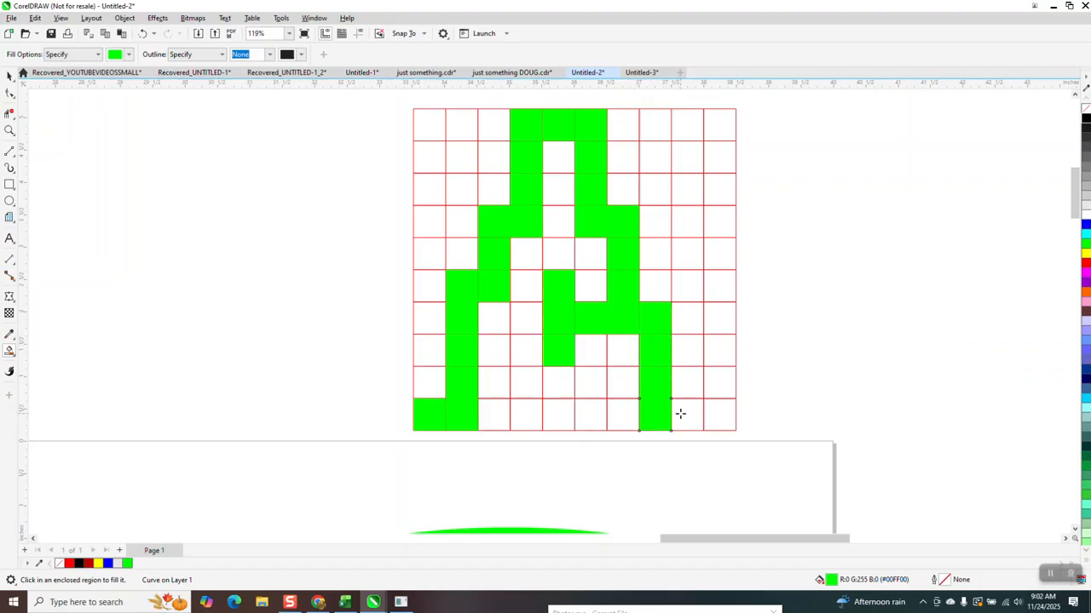
click(680, 414)
click(718, 414)
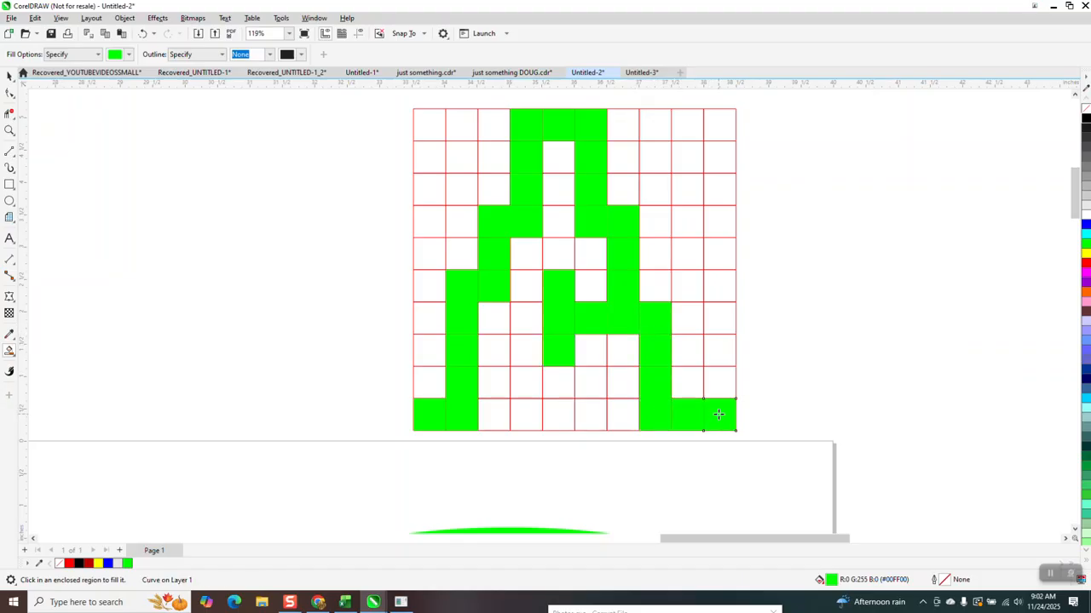
- Add green side bars across row 2 in columns 7 to 9 and 2 to 3, and across row 4 in columns 8 and 9
click(623, 157)
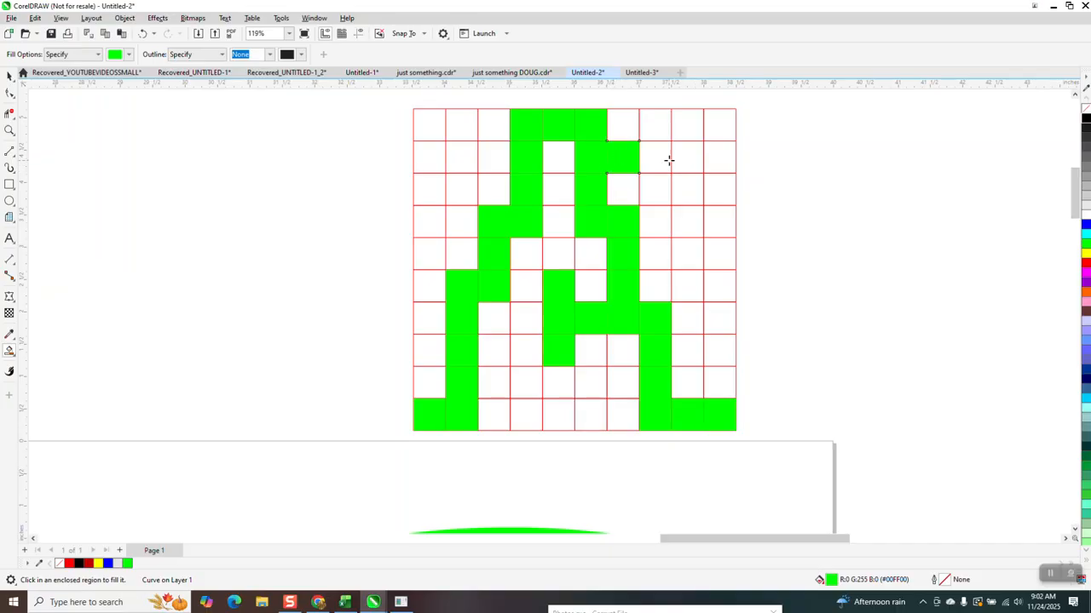
click(658, 159)
click(687, 159)
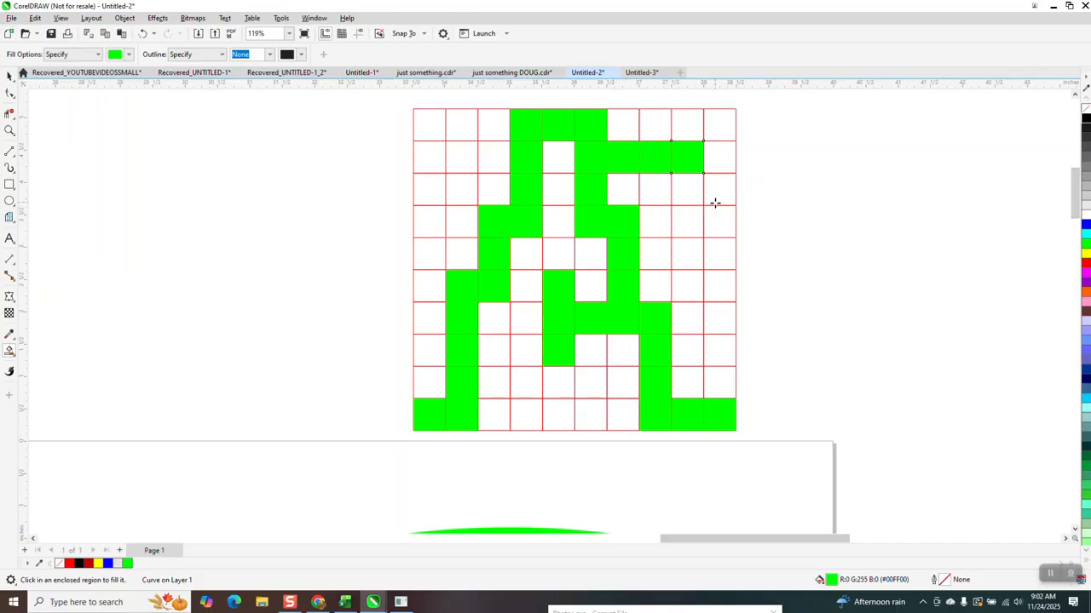
click(695, 225)
click(658, 223)
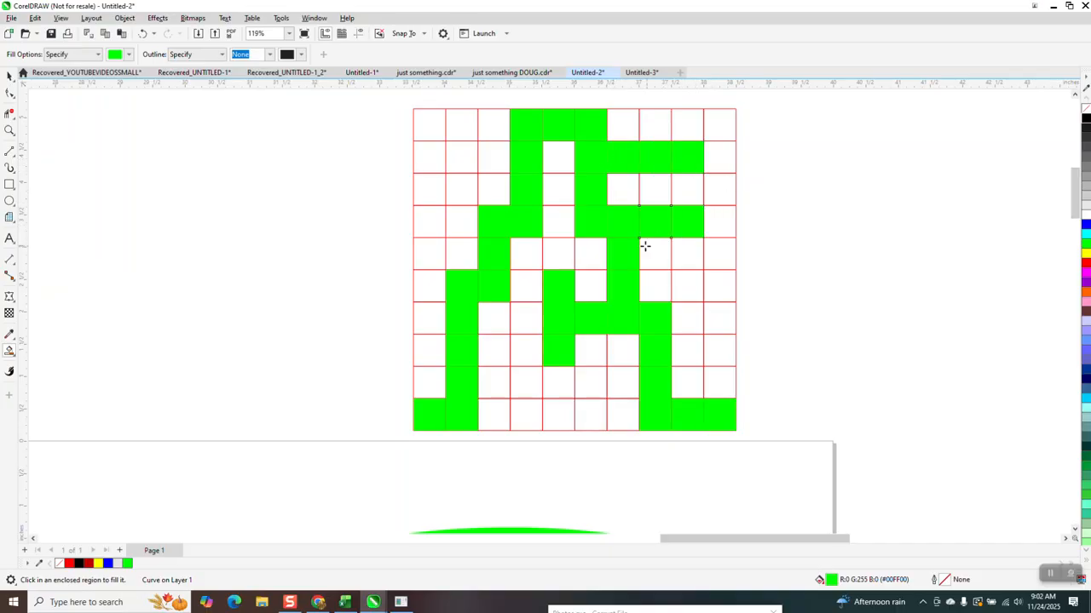
click(492, 162)
click(464, 160)
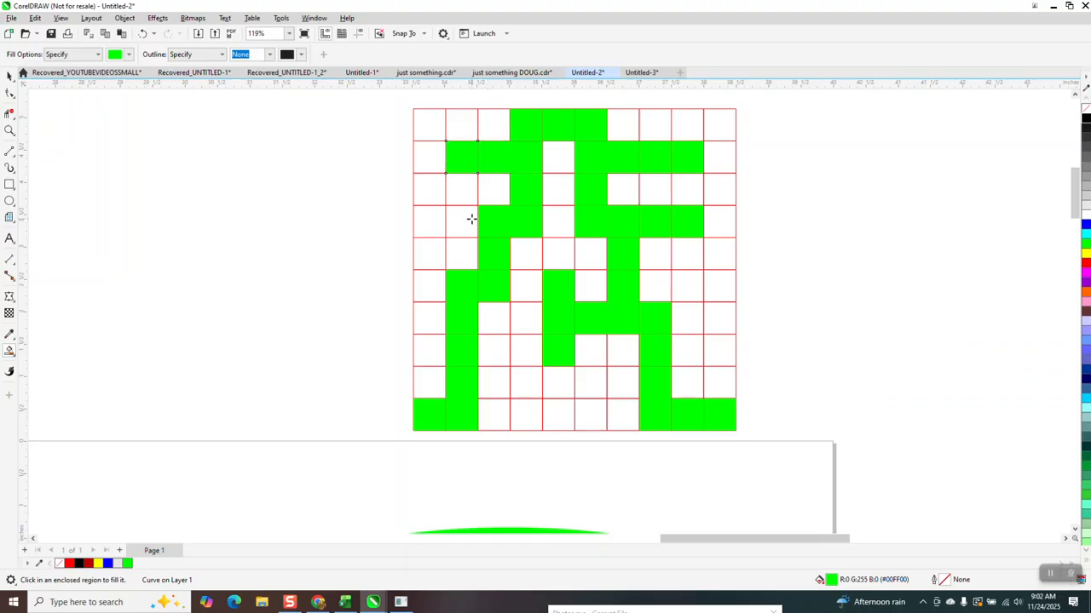
- Fill column 4 green from row 10 up to row 8 to join the short centre bar, and finish filling
click(522, 413)
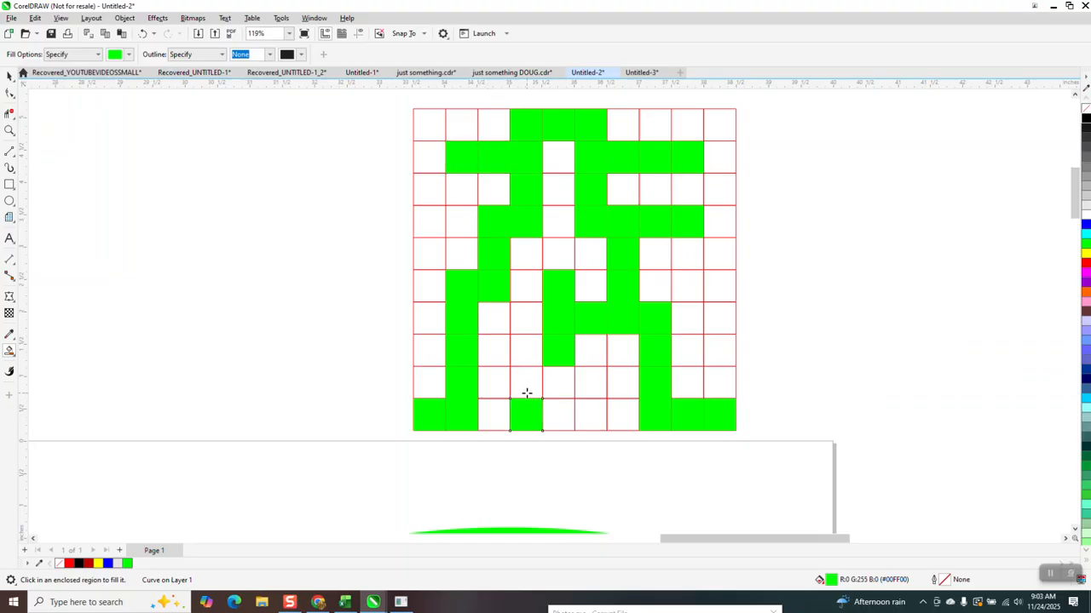
click(524, 388)
click(526, 363)
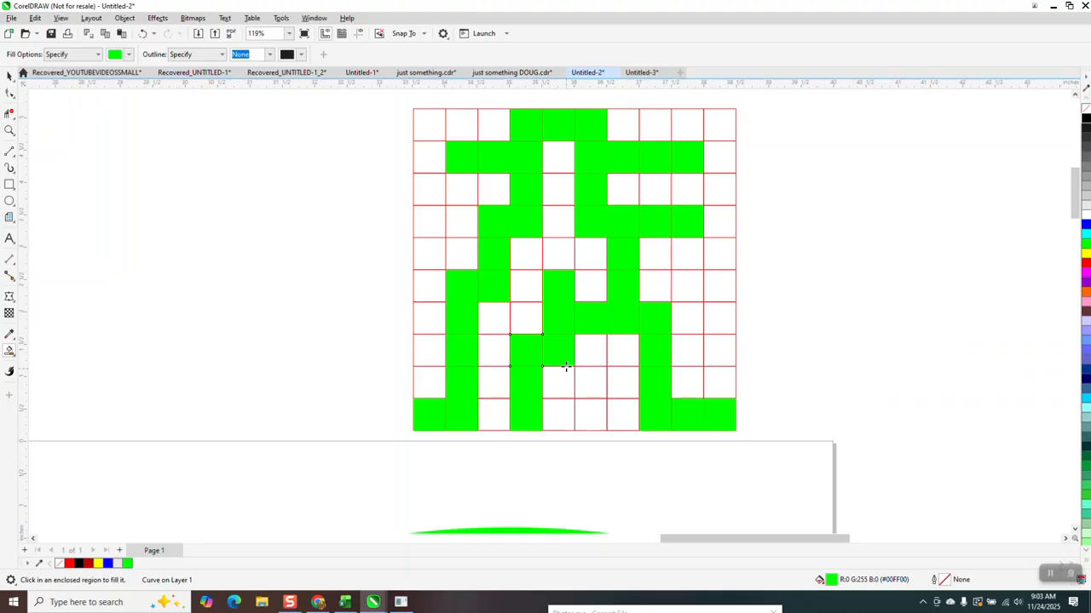
click(9, 75)
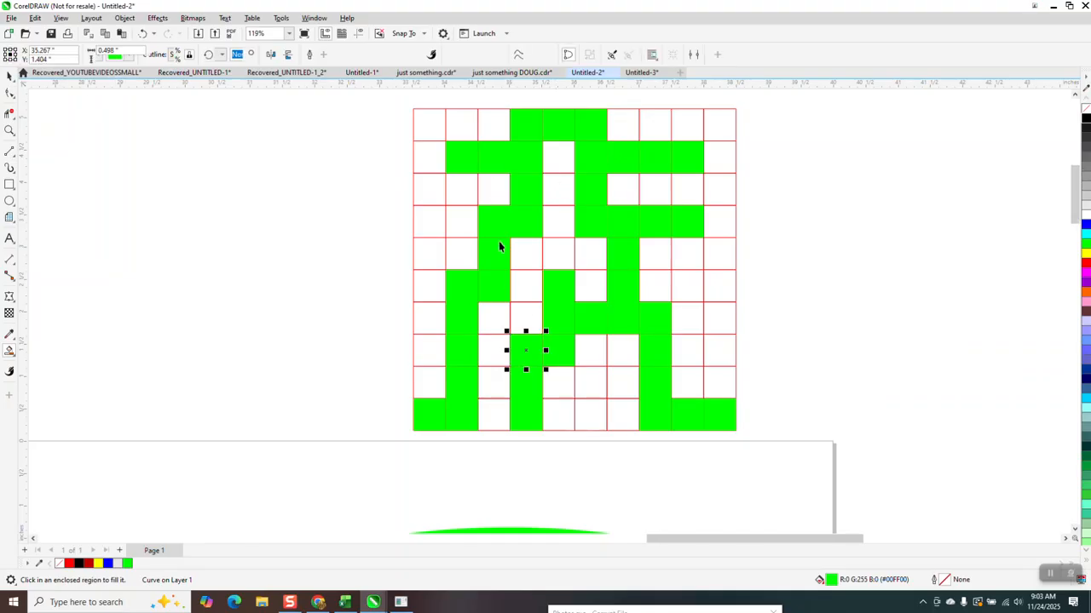
- Move the red grid clear of the green motif and weld the motif's cells into a single shape
scroll(498, 248, down, 1)
drag(677, 178, 995, 164)
scroll(424, 177, down, 1)
drag(407, 133, 665, 373)
click(332, 54)
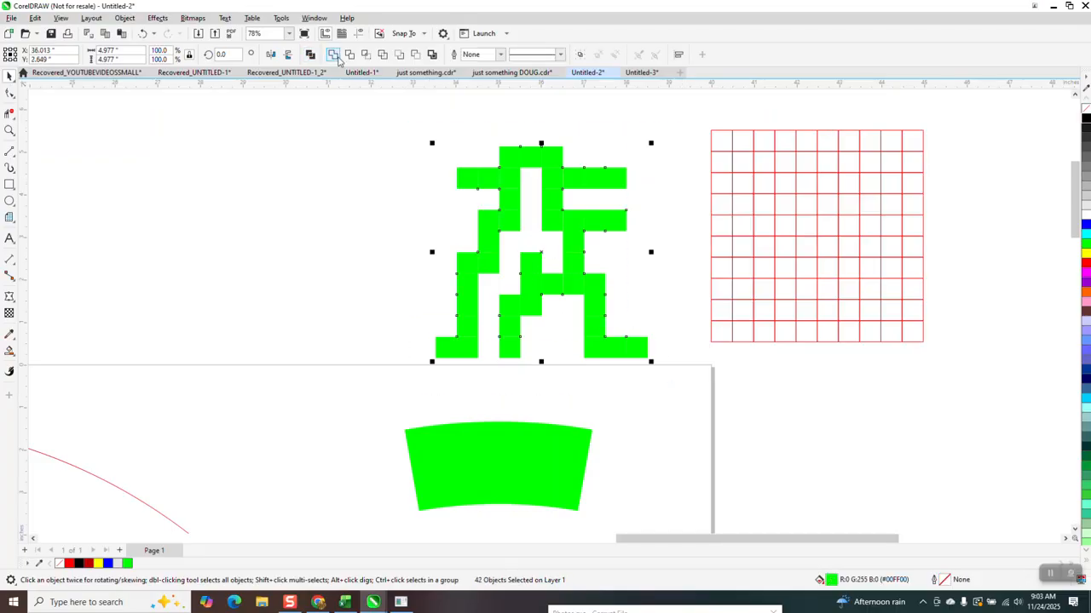
- Remove the fill from the green ring segment and give it a black outline
scroll(426, 120, down, 3)
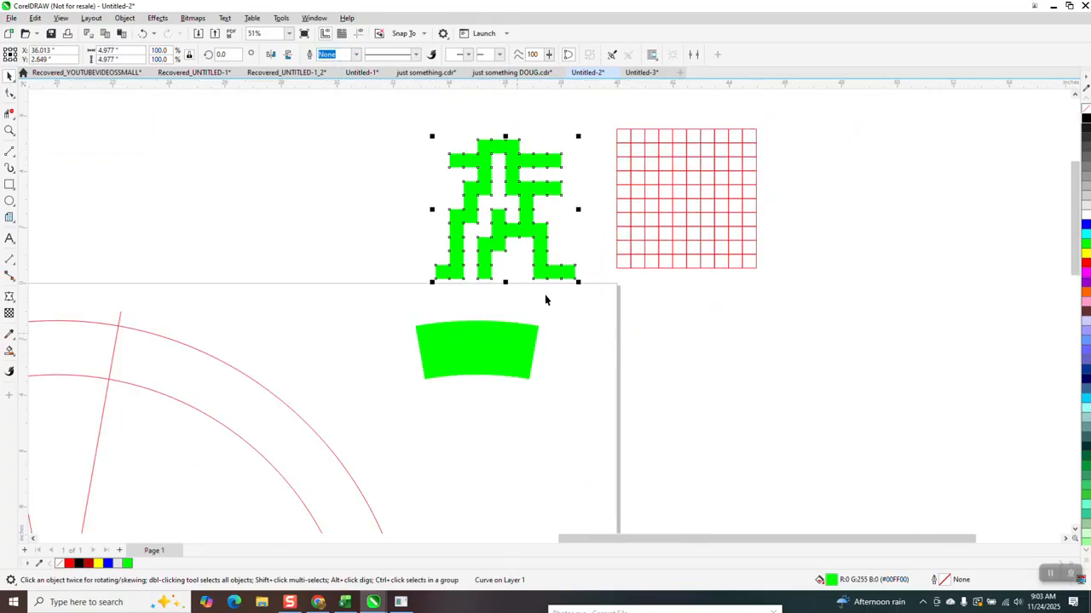
click(523, 341)
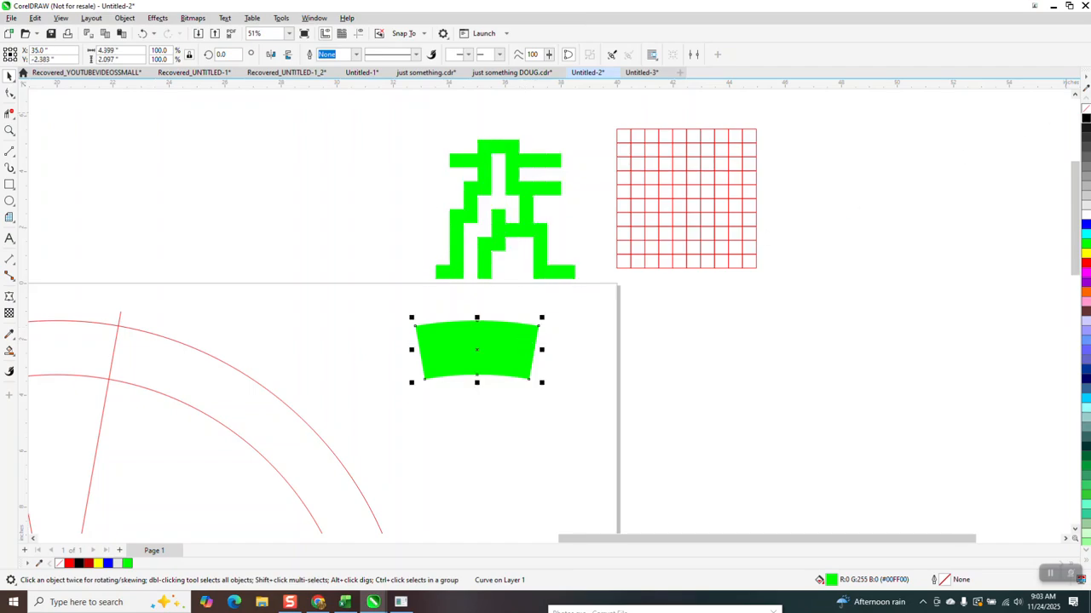
click(1086, 109)
right_click(1086, 118)
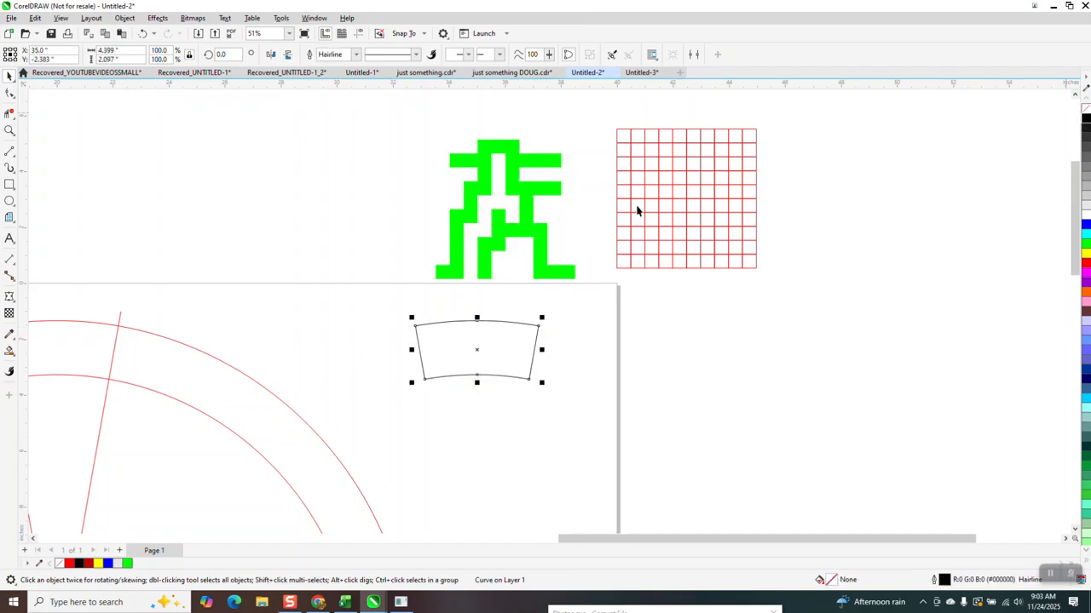
- Apply an envelope to the green motif, created from the outlined ring segment's shape
click(529, 201)
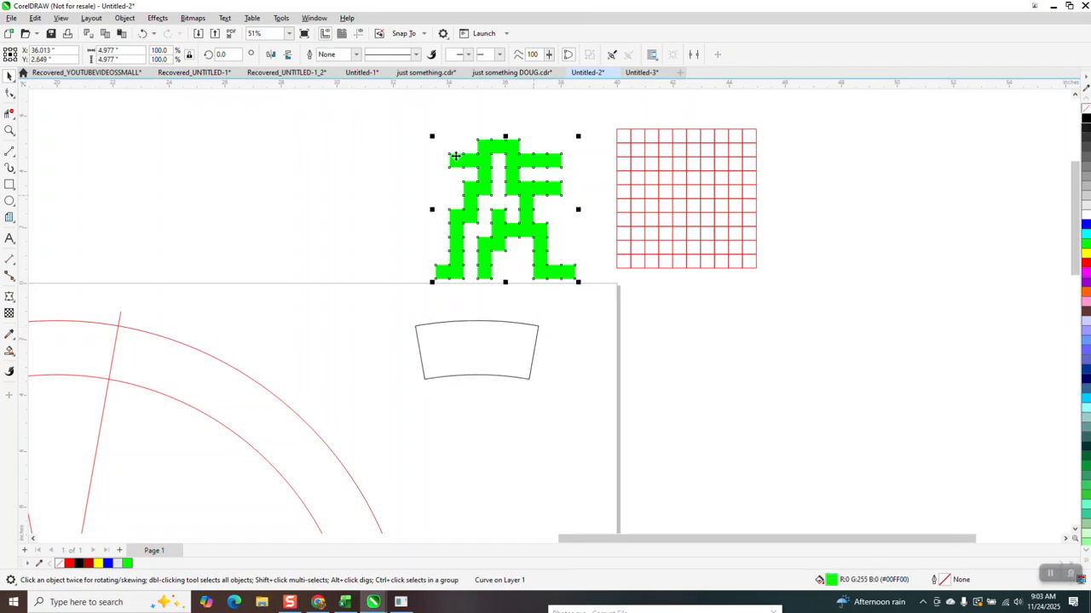
click(158, 19)
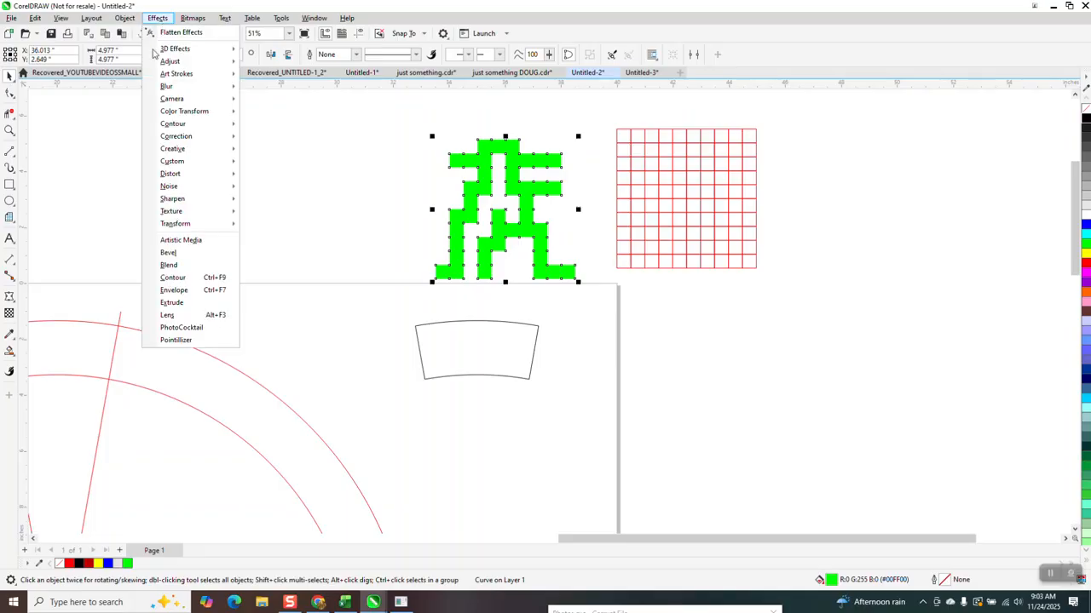
click(177, 291)
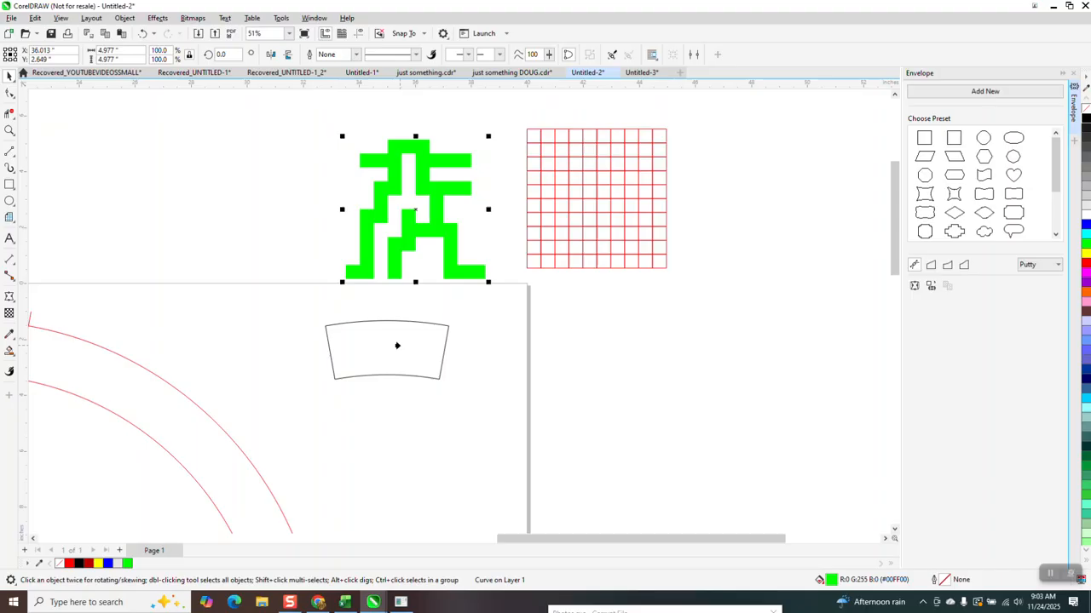
click(396, 345)
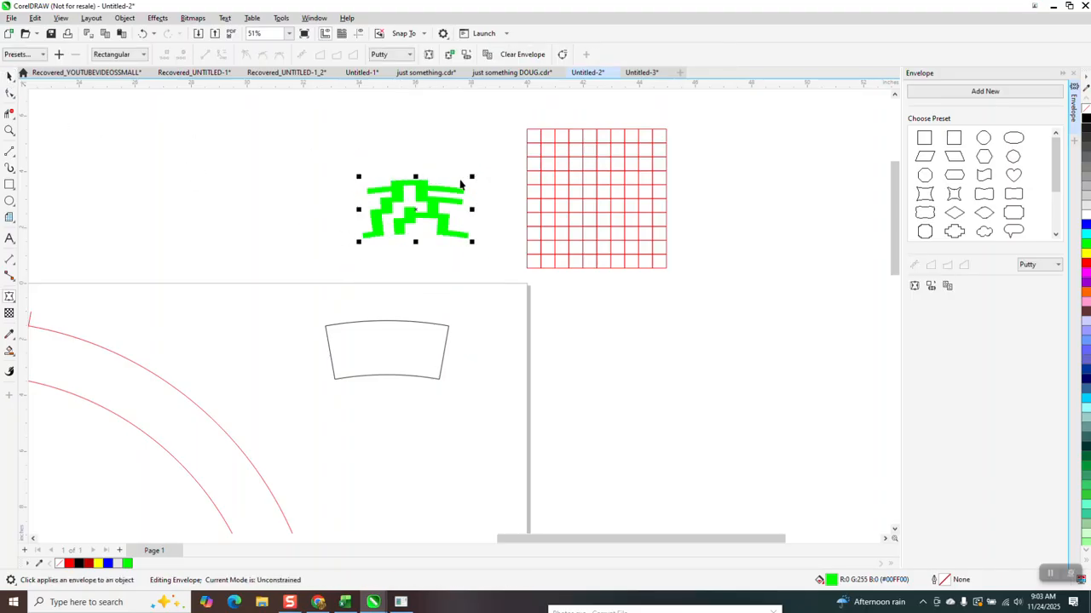
key(space)
- Align the warped motif's centre horizontally and vertically with the outlined ring segment
scroll(461, 183, down, 1)
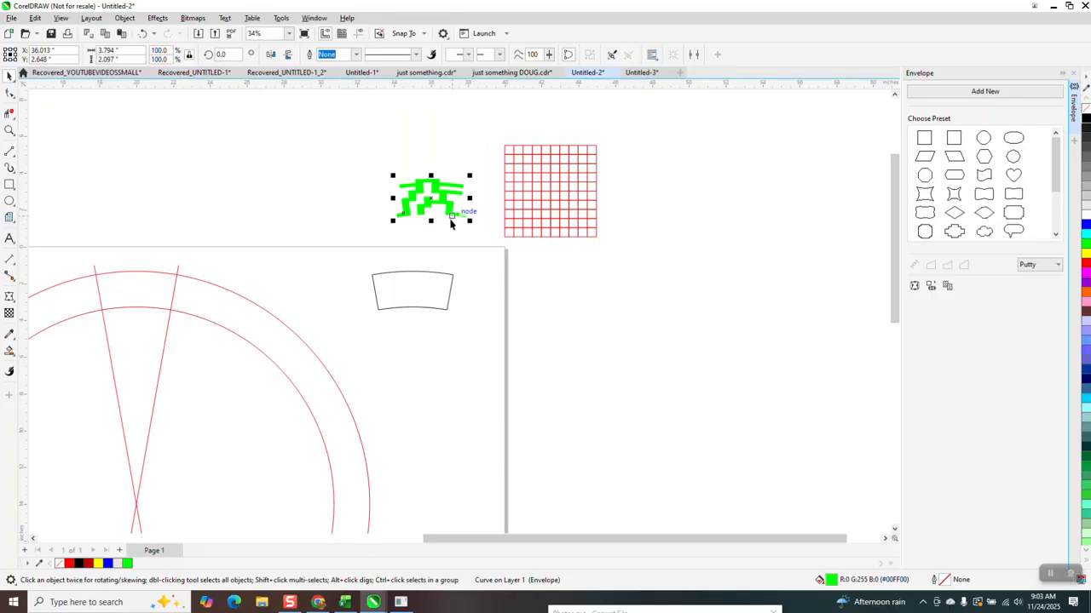
key(shift+F9)
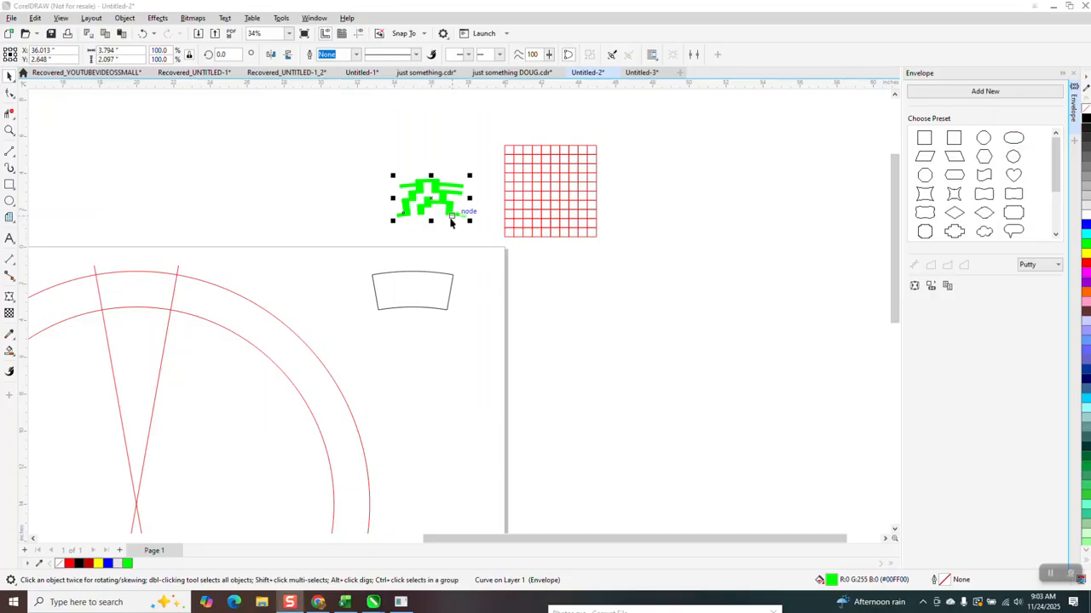
shift+click(438, 287)
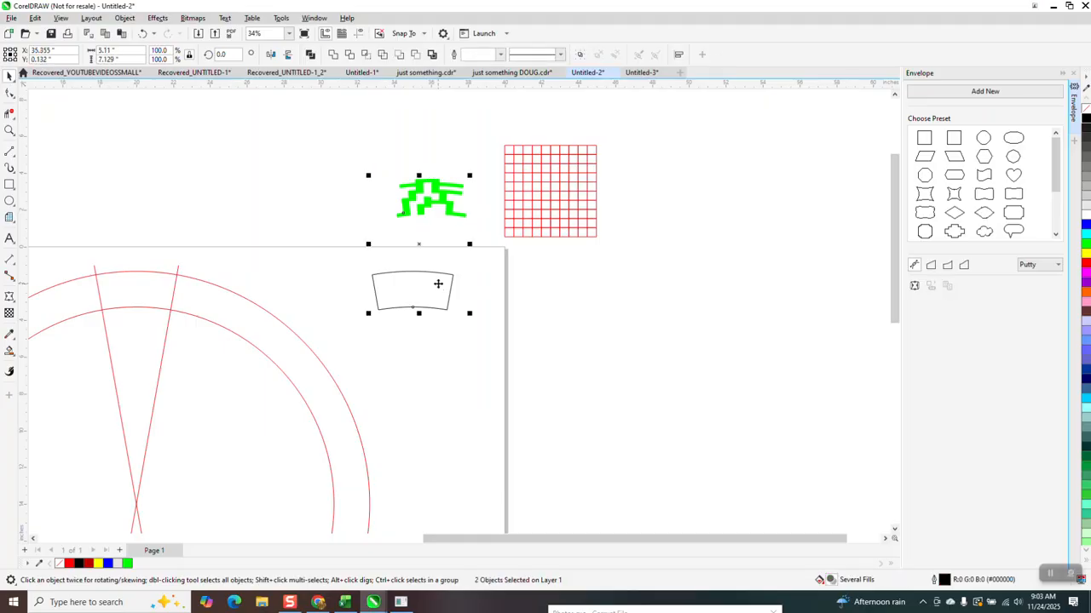
key(e)
key(c)
- Shift the warped motif into the ring between the two radial lines and check its fit up close
click(436, 248)
click(426, 286)
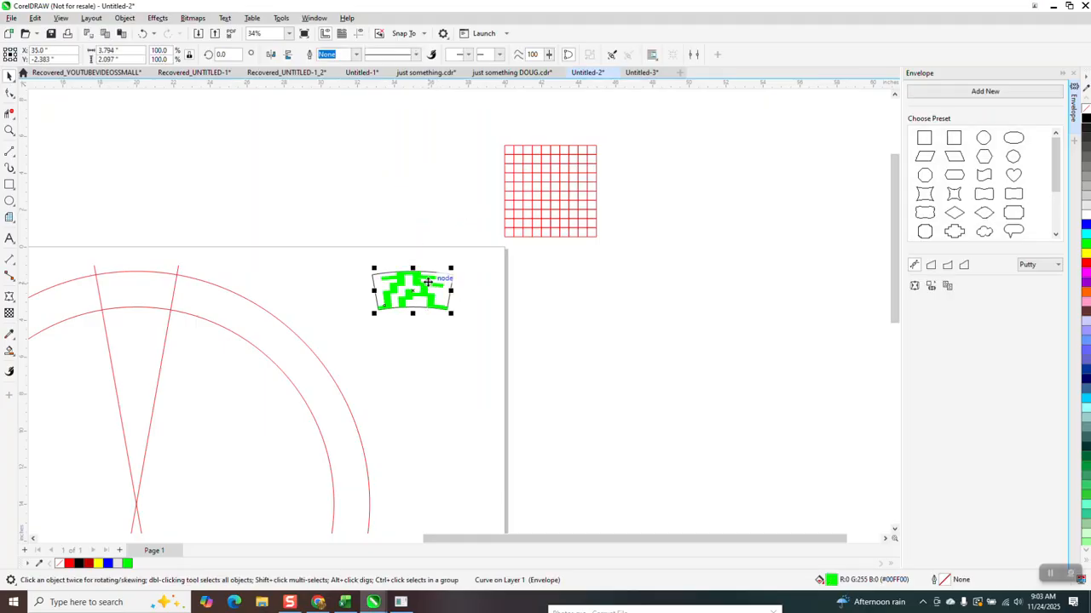
key(c)
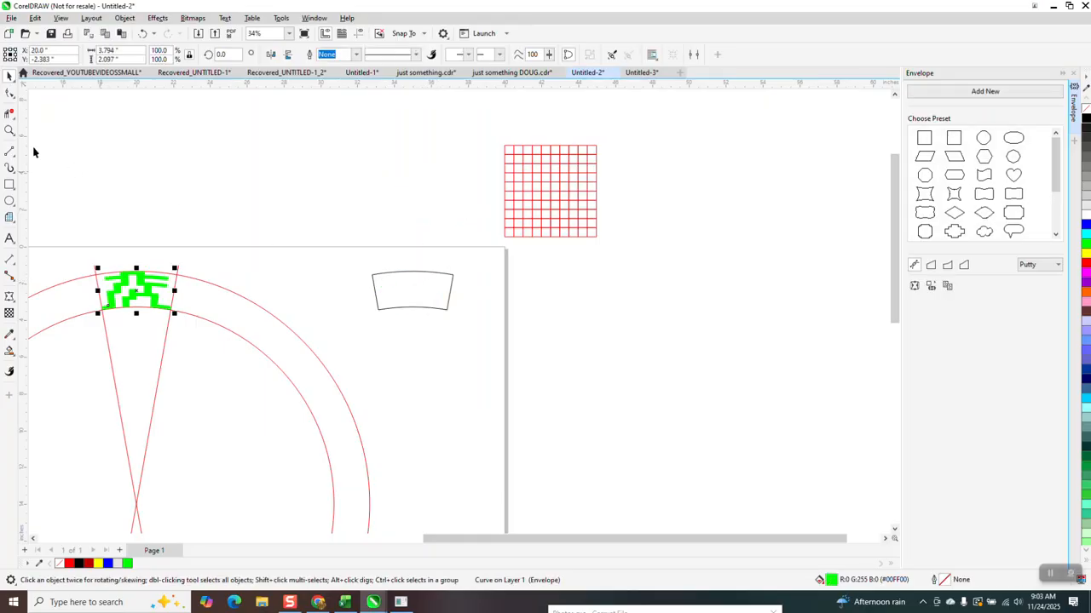
click(9, 131)
drag(66, 232, 214, 361)
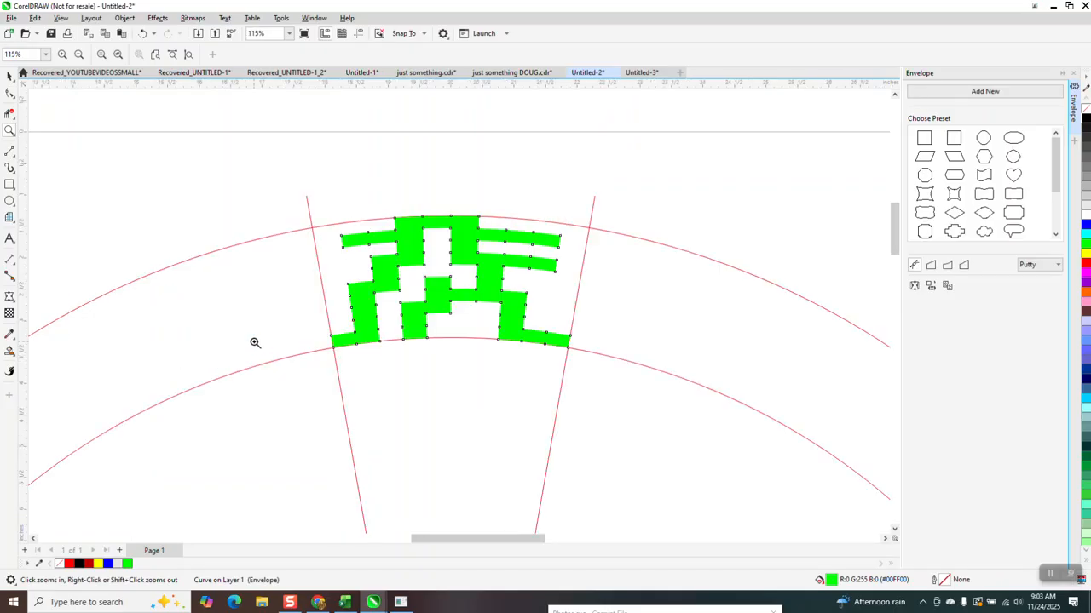
scroll(256, 230, down, 3)
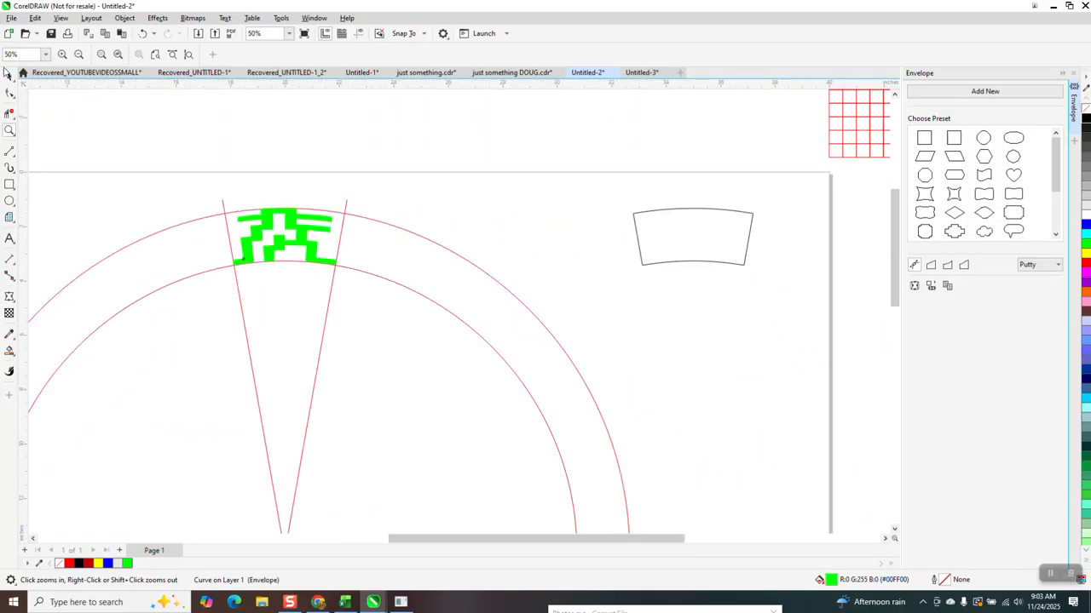
click(9, 75)
scroll(446, 292, down, 2)
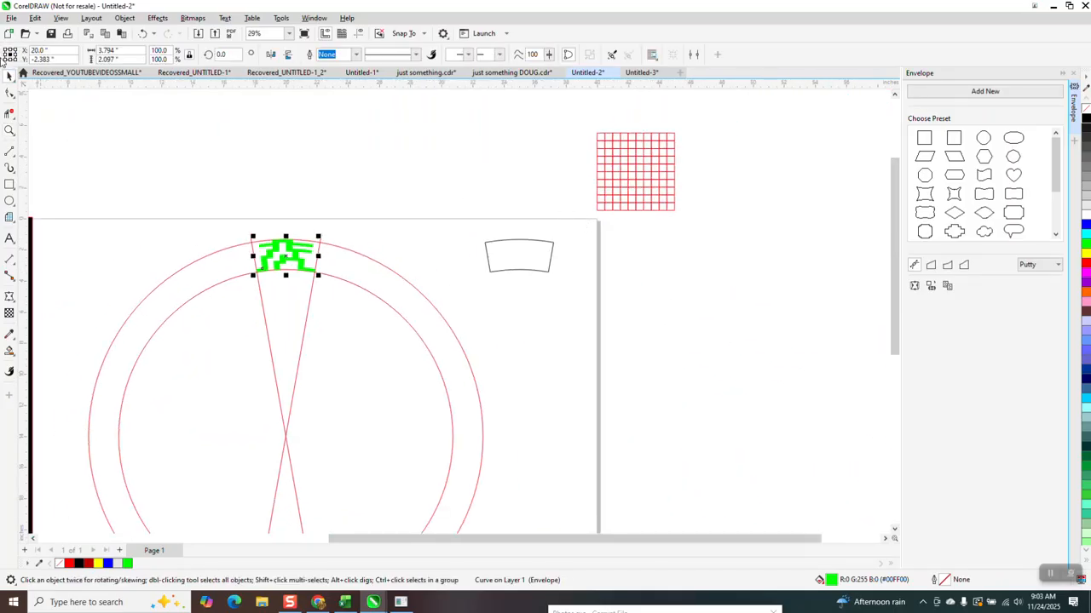
- Move the warped motif above the page, and shift the outlined segment horizontally off the page to X 50 inches
drag(287, 255, 300, 170)
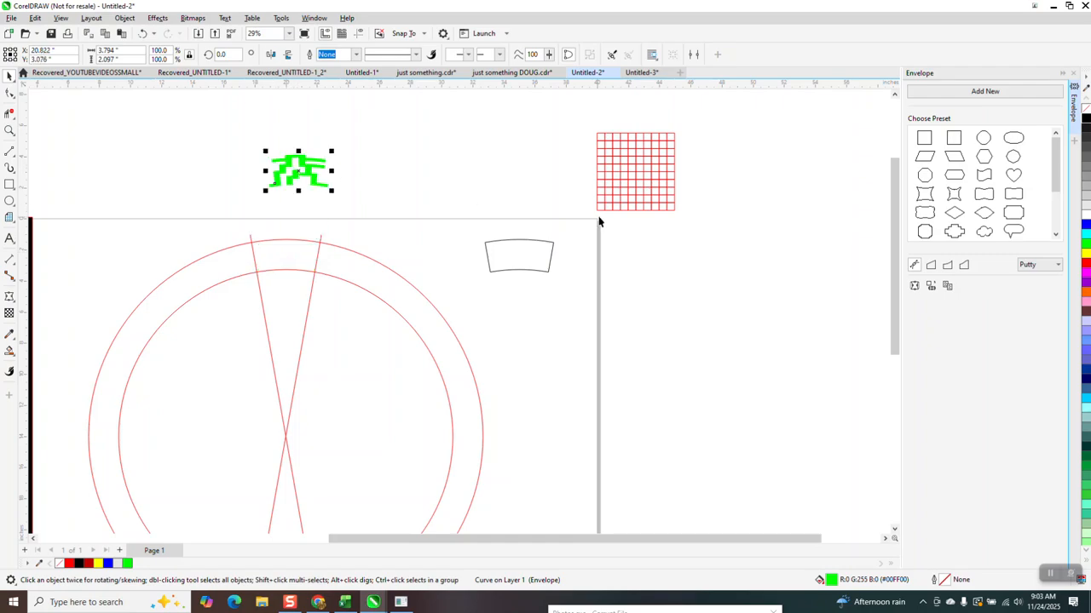
click(536, 261)
drag(536, 252, 769, 252)
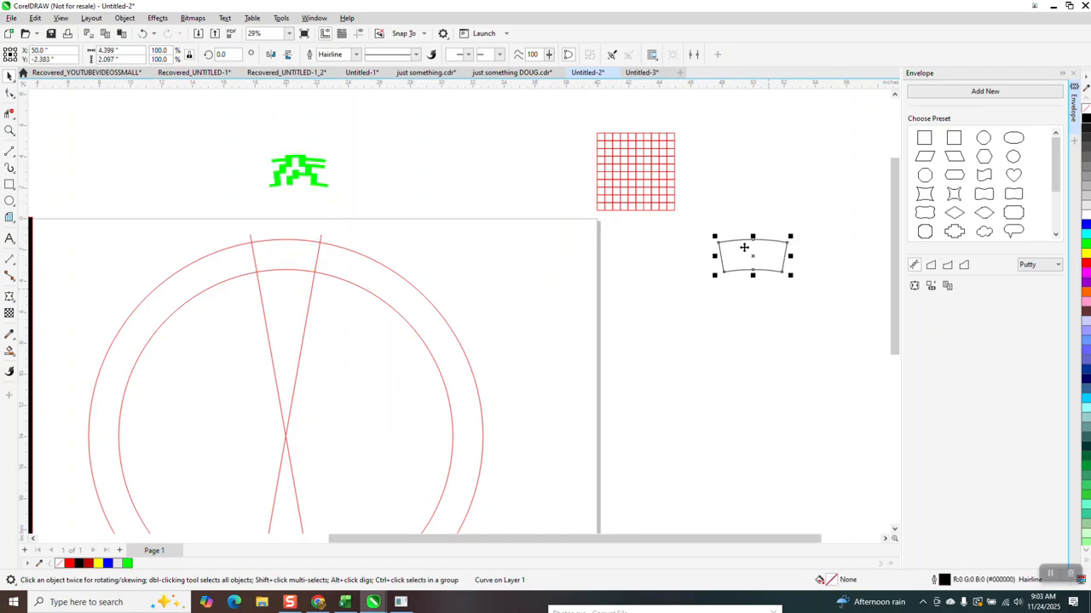
- Apply an envelope to the red 10-by-10 grid, created from the outlined segment's shape
click(645, 155)
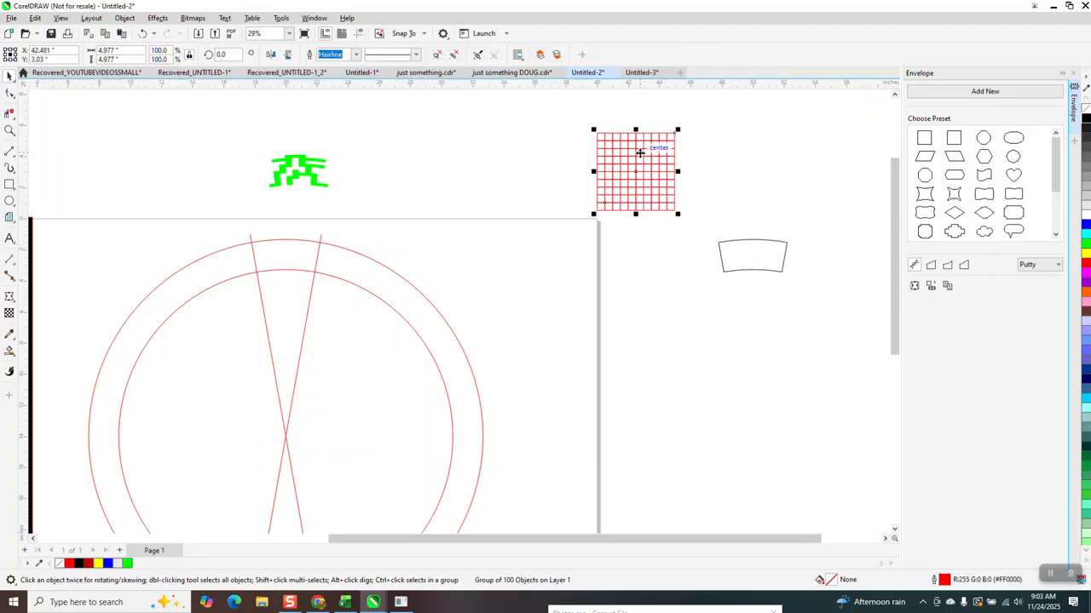
click(931, 287)
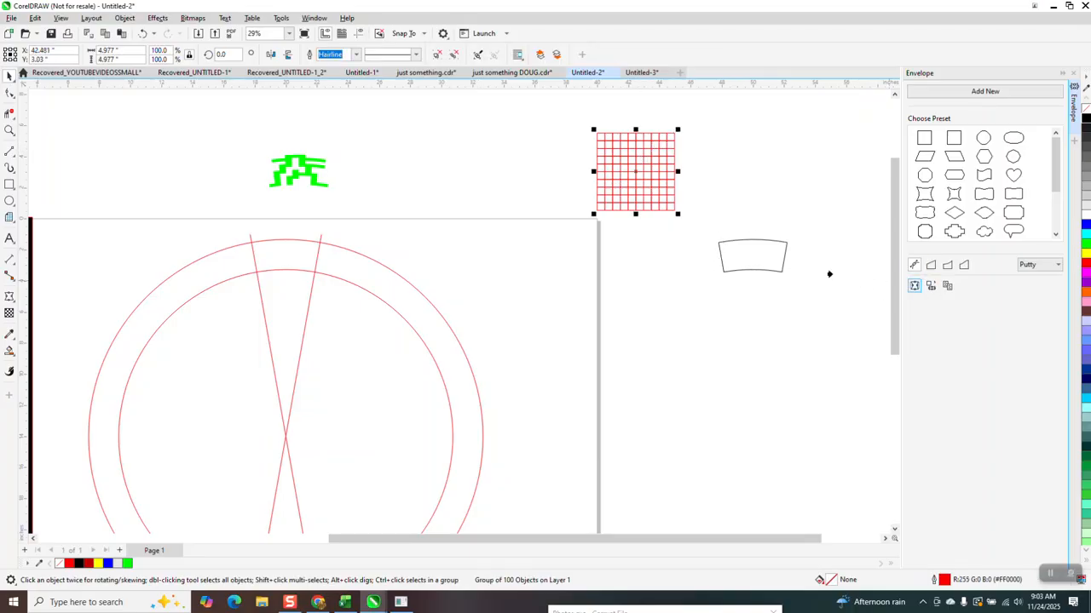
click(756, 260)
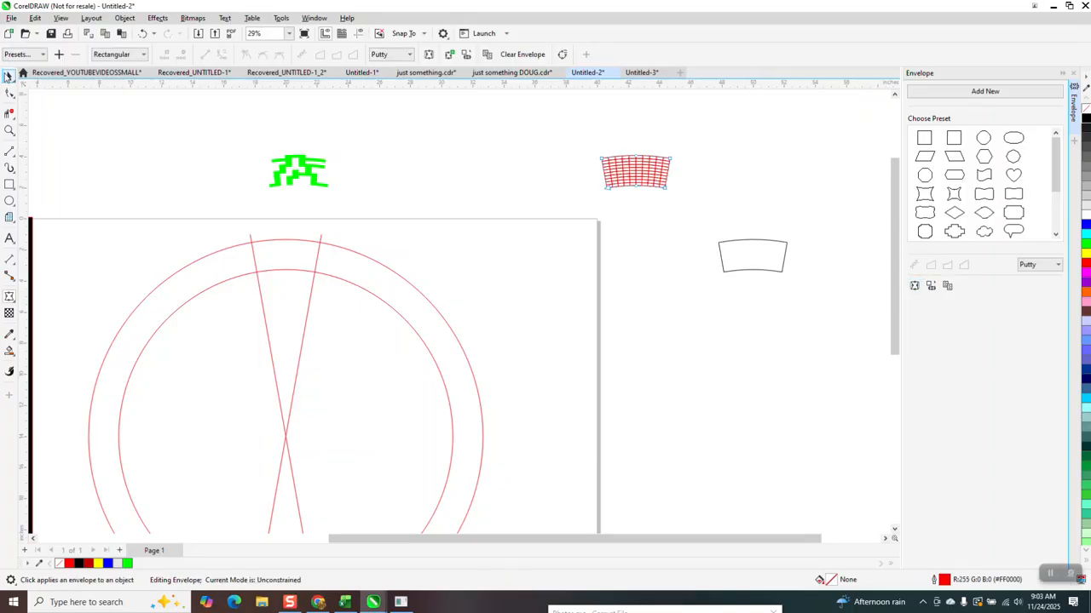
click(9, 76)
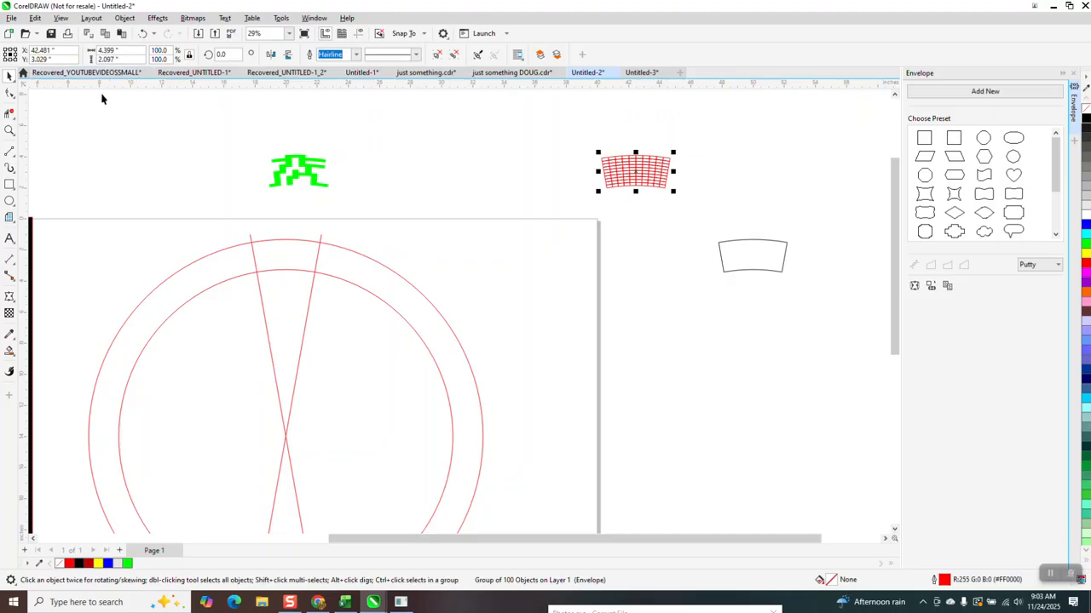
- Centre the warped grid on the outlined segment, and shift it horizontally into the ring between the radial lines
shift+click(731, 260)
key(e)
key(c)
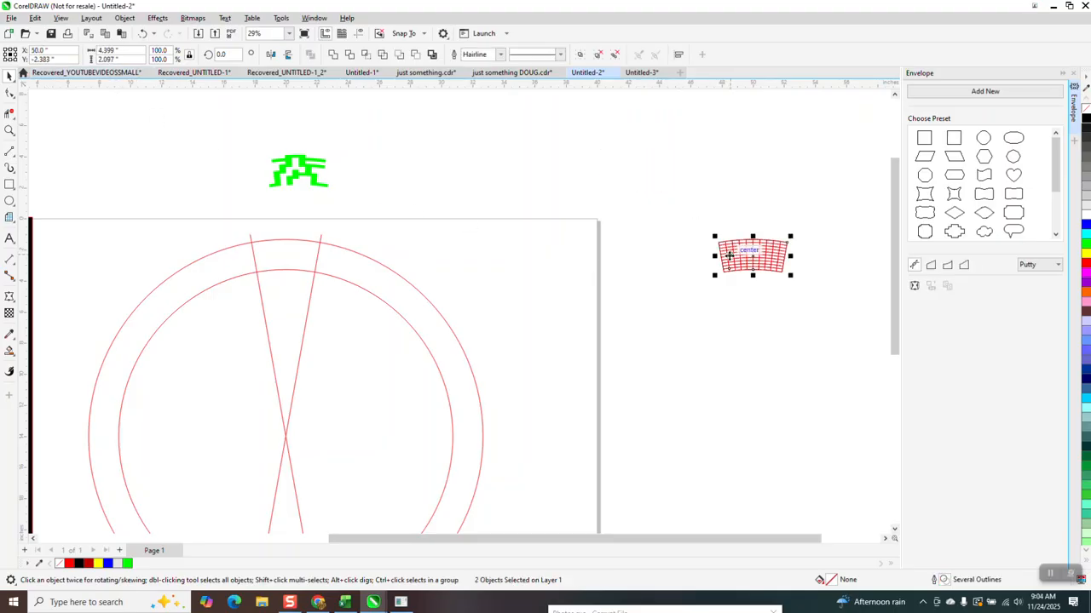
click(763, 209)
click(752, 251)
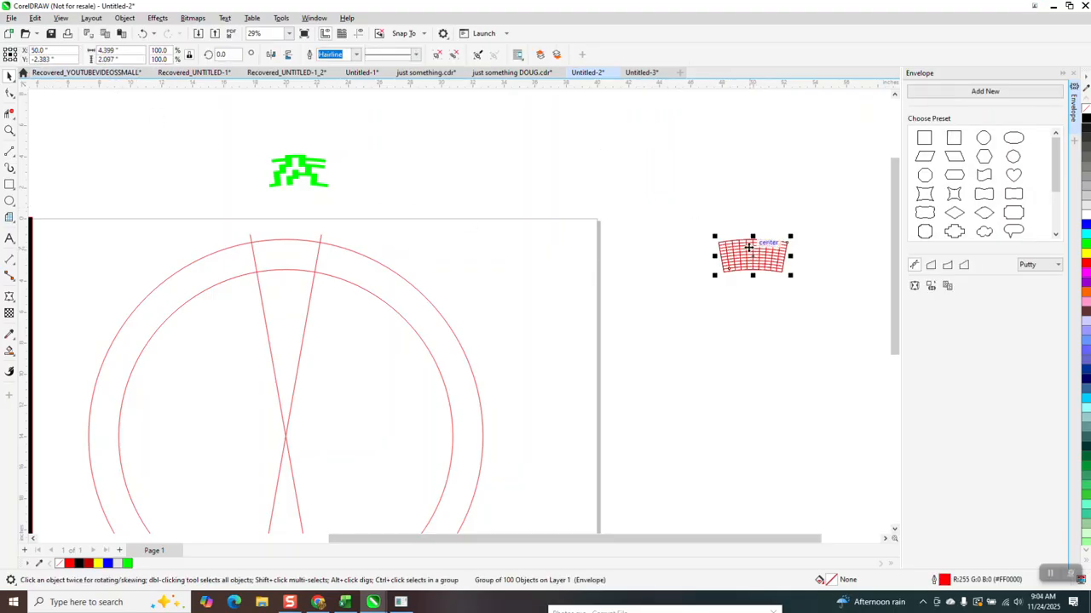
key(c)
click(493, 261)
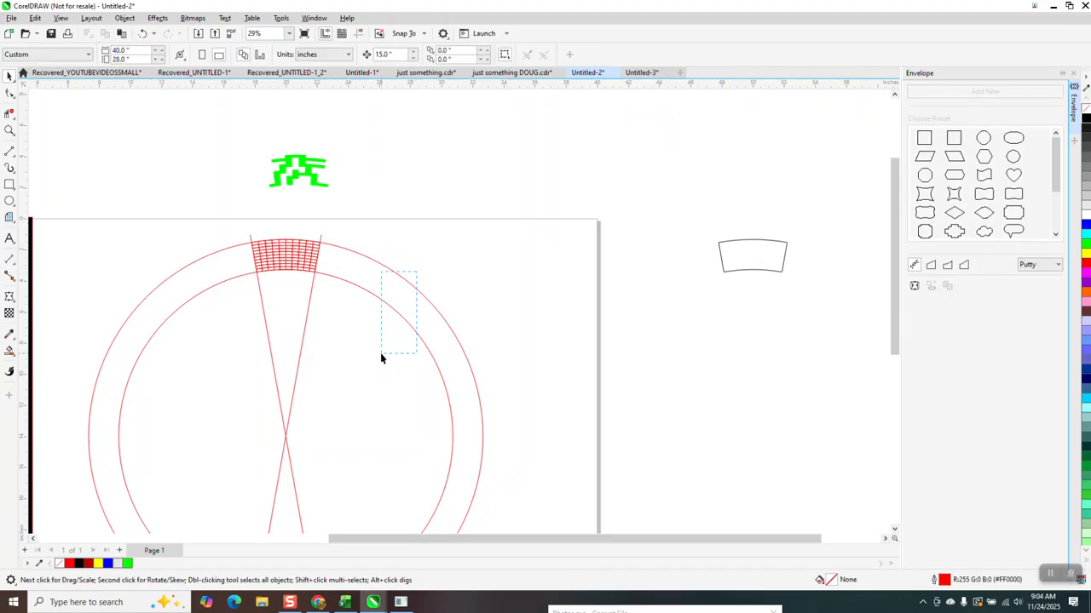
- Delete the two ring circles and the two crossing radial lines, keeping the warped grid
drag(381, 353, 382, 350)
drag(517, 396, 216, 439)
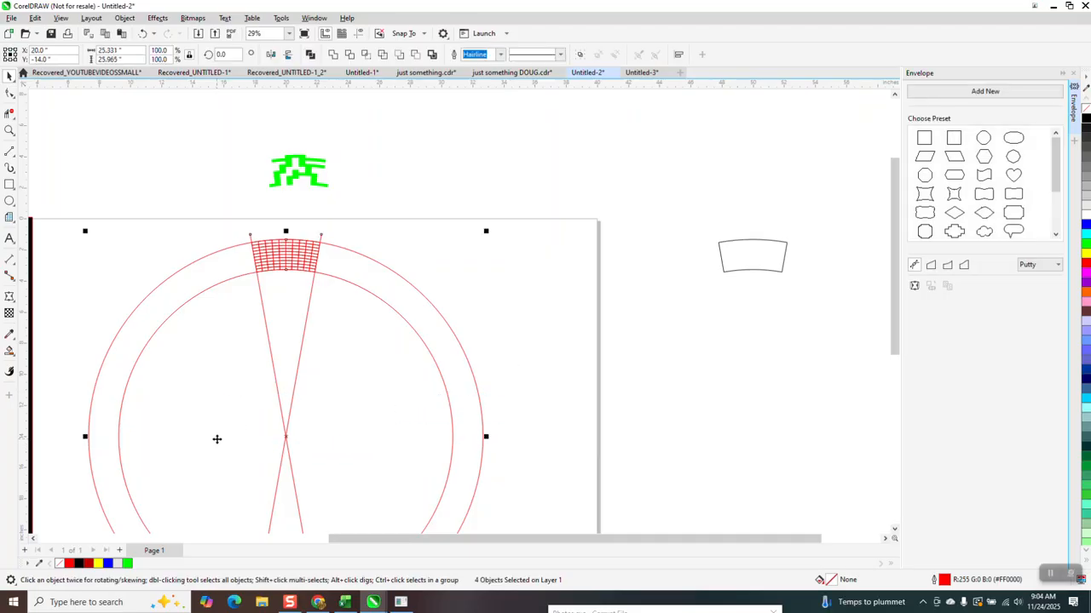
key(Delete)
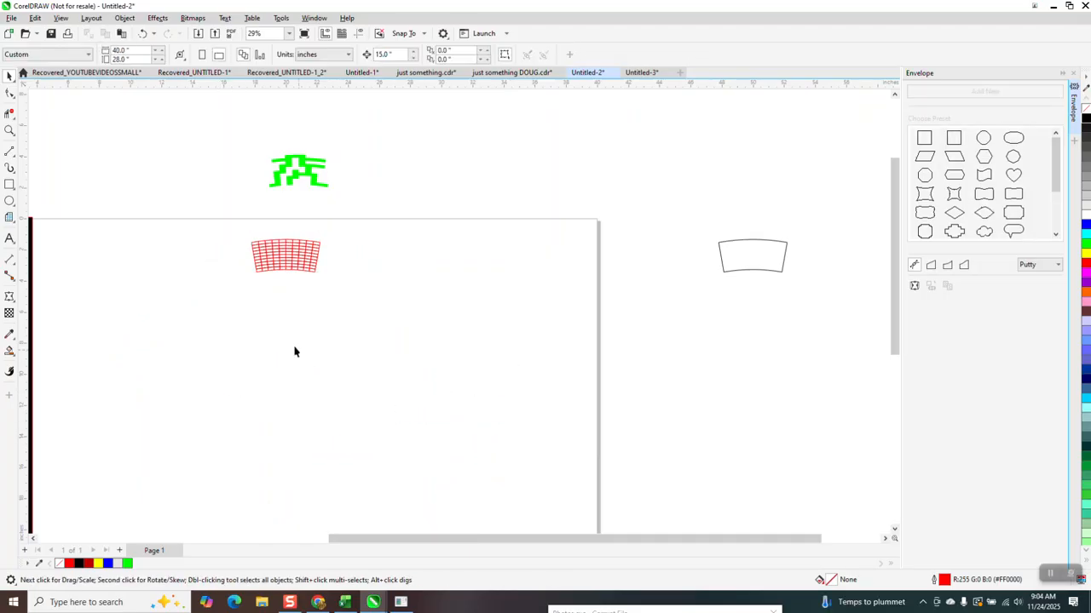
- Smart-fill the warped grid black in the bottom row's columns 1 and 2, plus column 2 in rows 9 and 8
click(10, 131)
drag(245, 220, 409, 327)
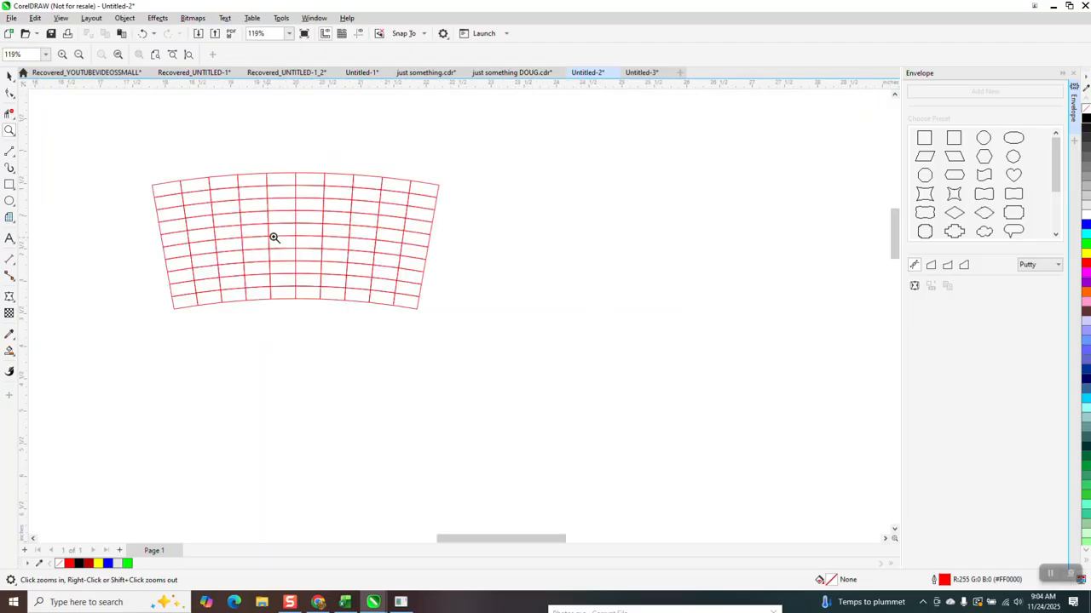
scroll(329, 241, down, 5)
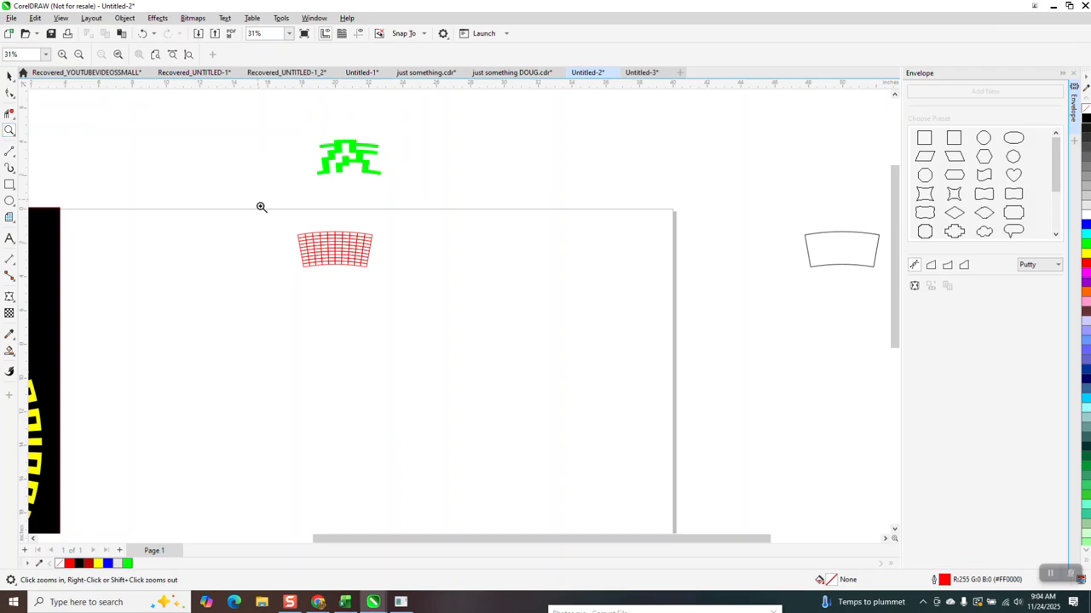
drag(261, 207, 536, 343)
click(9, 351)
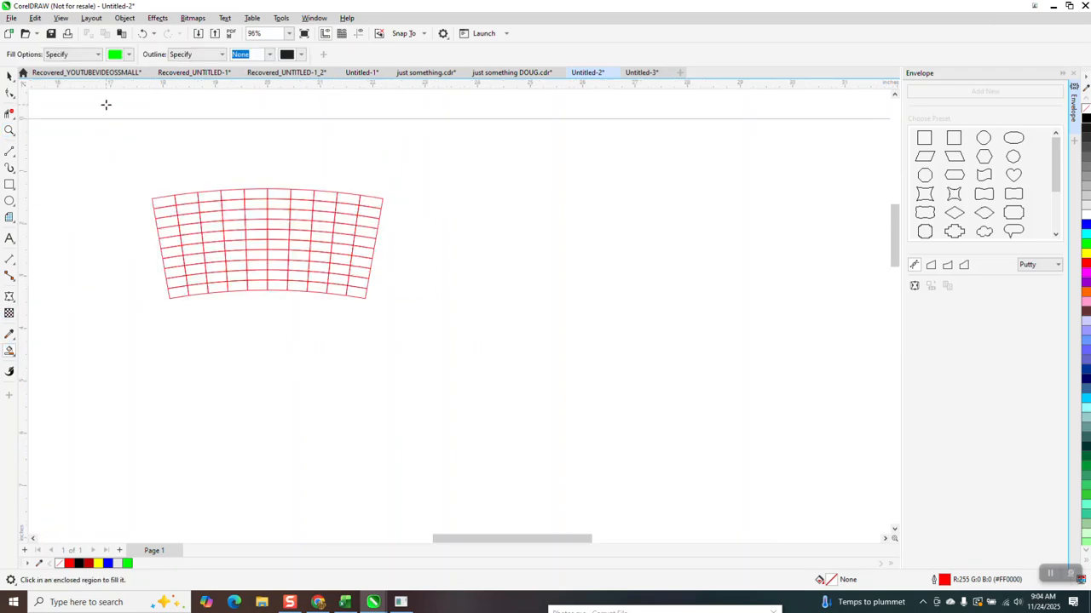
click(128, 54)
click(123, 112)
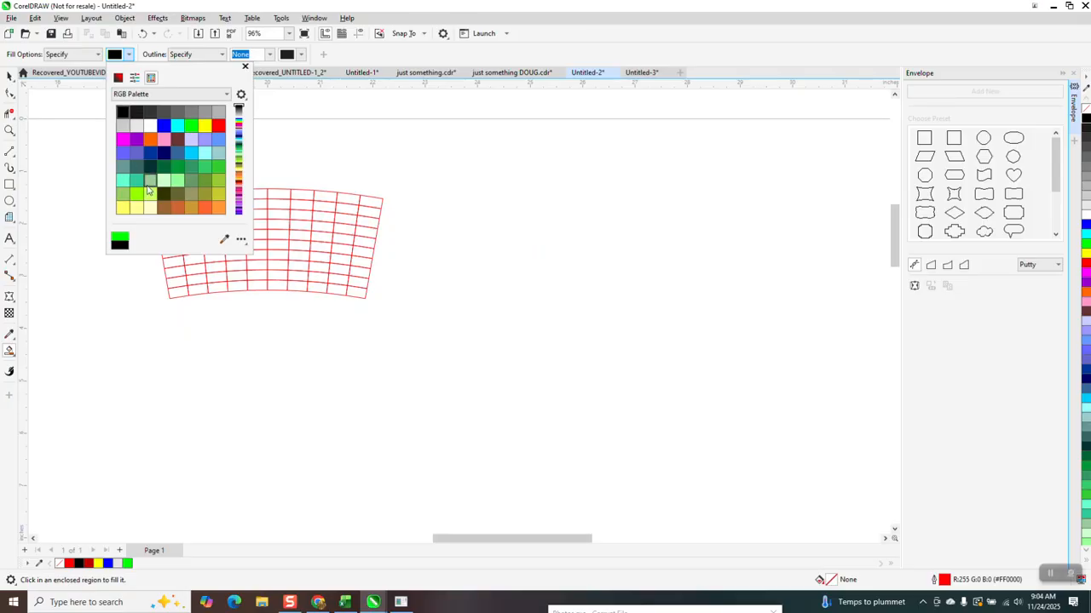
click(176, 297)
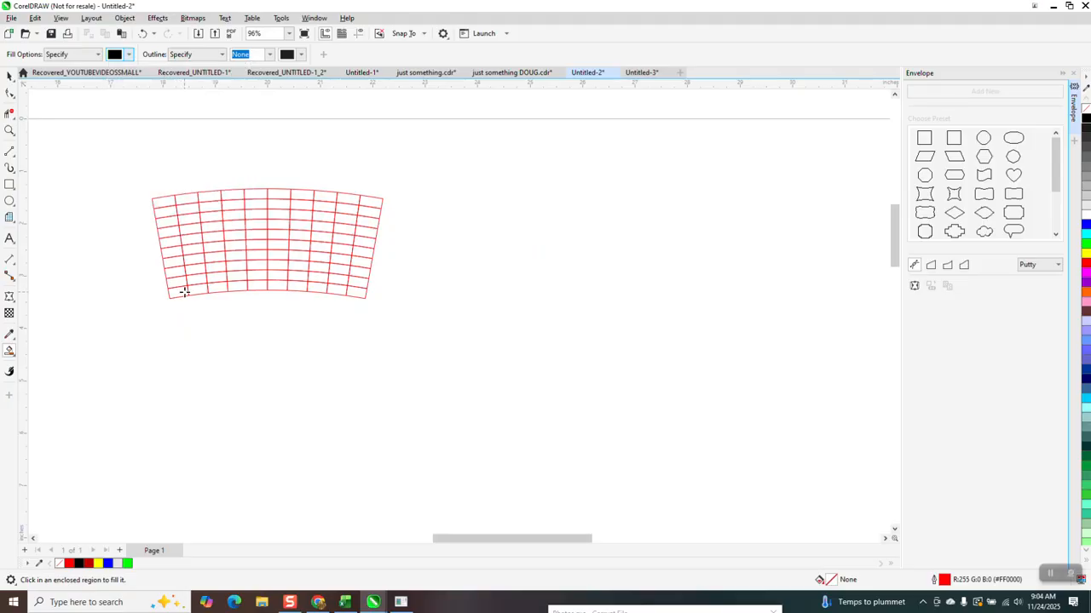
click(187, 290)
click(193, 281)
click(195, 271)
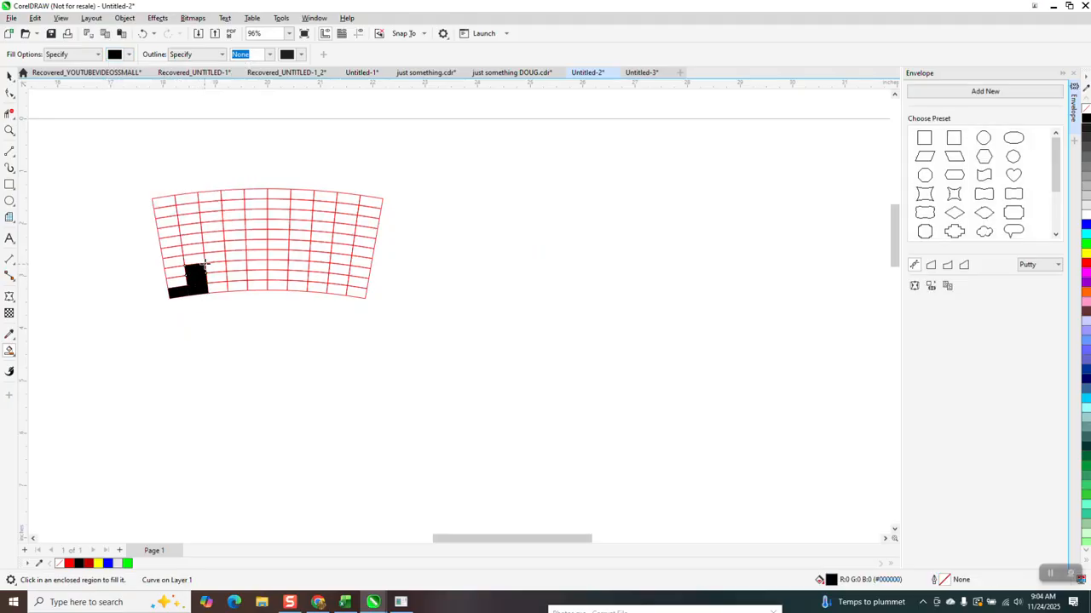
- Smart-fill column 3 of the warped grid black from row 8 up to row 2
click(215, 265)
click(213, 257)
click(213, 247)
click(211, 237)
click(211, 227)
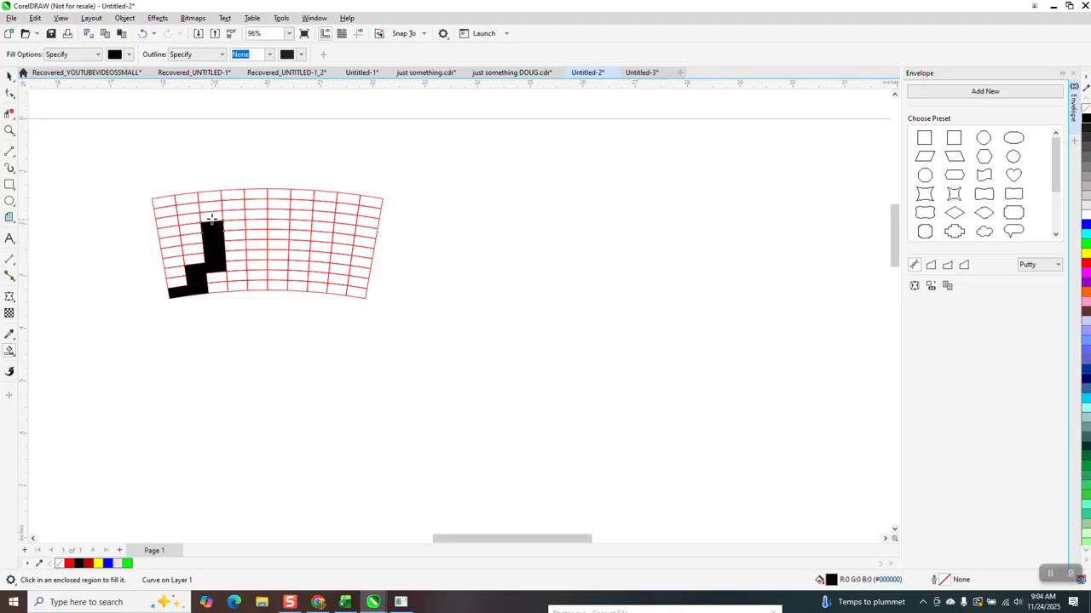
click(211, 217)
click(211, 207)
- Smart-fill row 2 black across columns 4 to 6, and continue down column 6 from row 3 to row 7
click(235, 206)
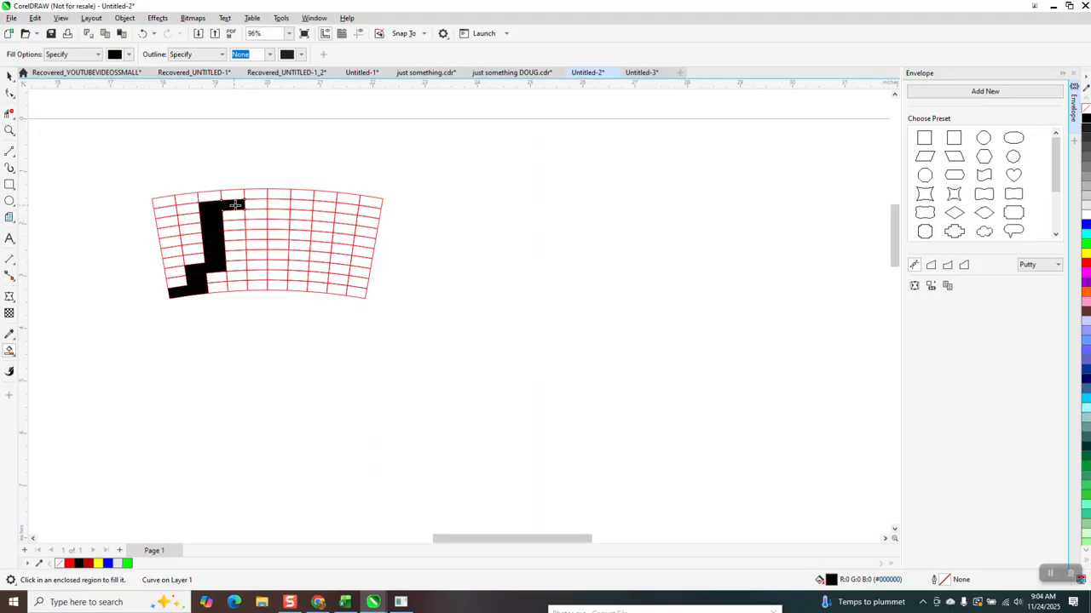
click(253, 205)
click(278, 205)
click(280, 214)
click(279, 223)
click(279, 234)
click(279, 246)
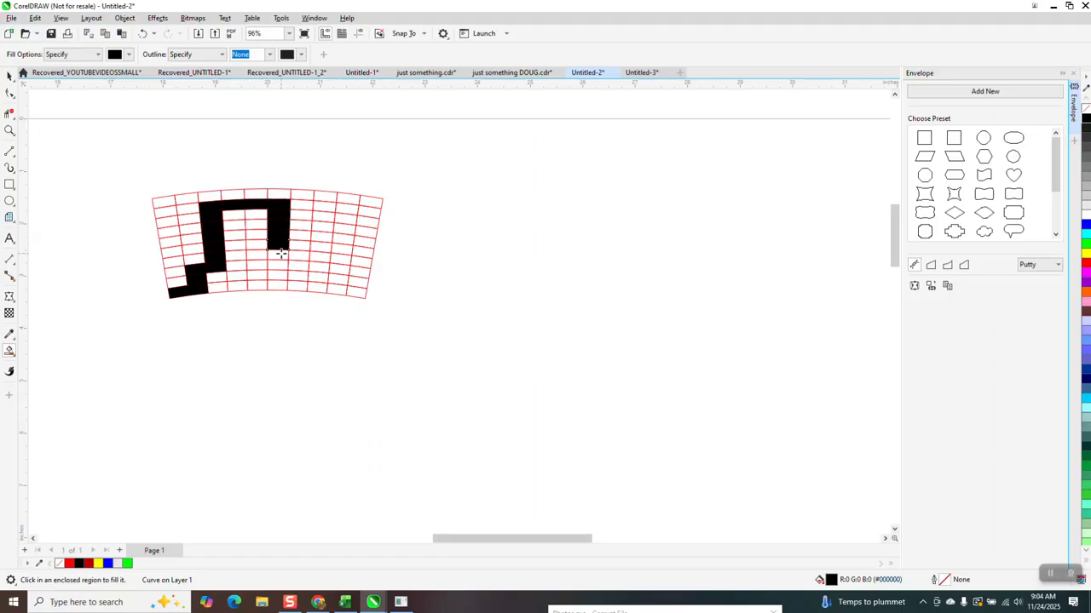
click(280, 255)
- Smart-fill row 7 black in columns 7 and 8, and continue up column 8 from row 6 to row 2
click(300, 255)
click(320, 258)
click(321, 247)
click(321, 236)
click(320, 224)
click(320, 214)
click(320, 204)
- Smart-fill column 9 black from row 7 to row 10, plus the bottom row's column 10 and columns 4 to 6
click(340, 258)
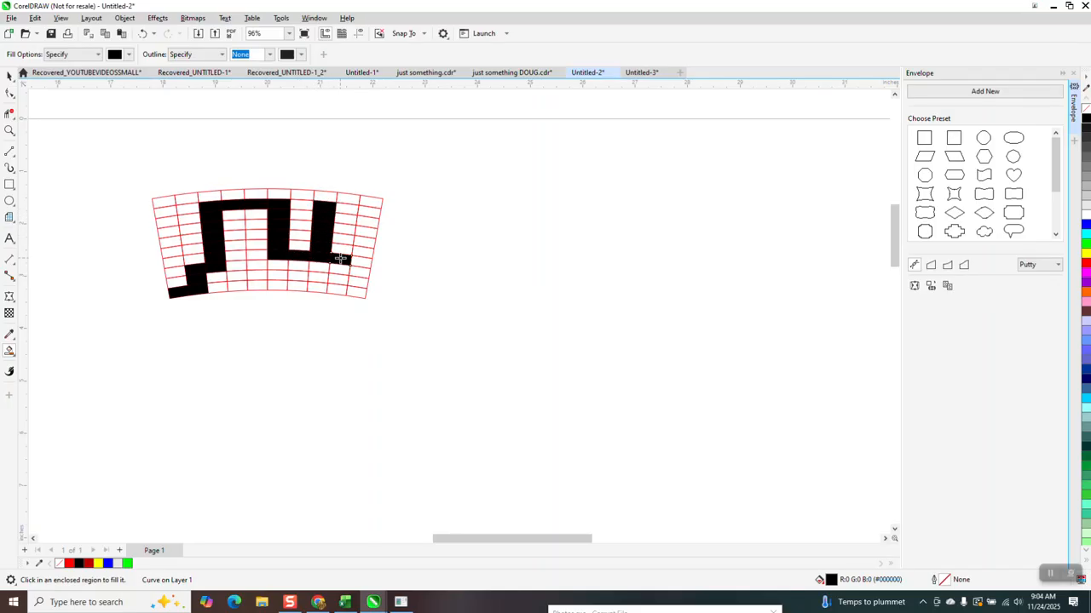
click(339, 270)
click(339, 280)
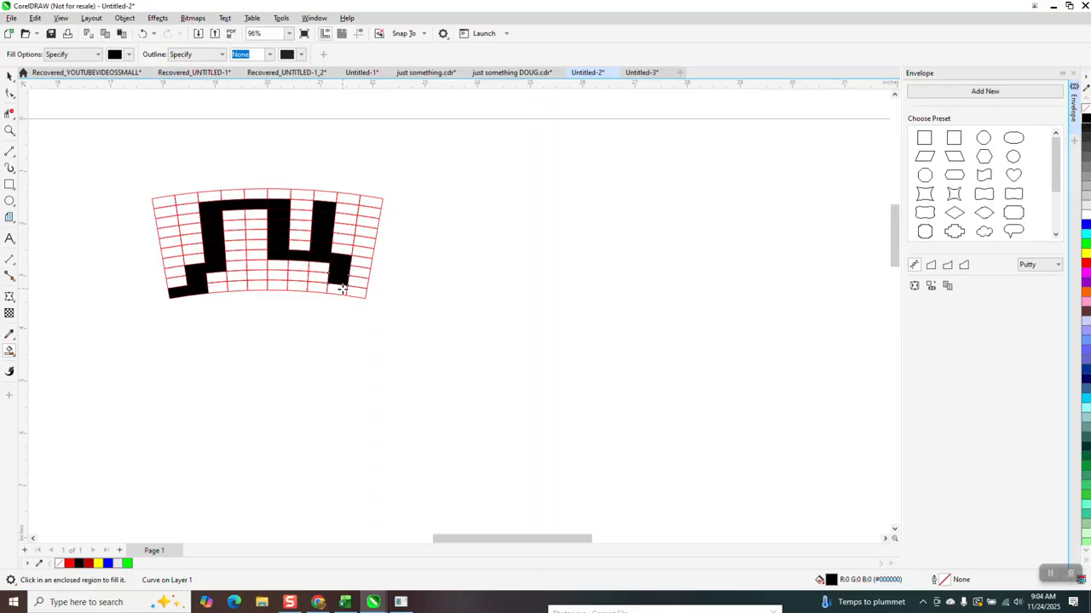
click(339, 291)
click(358, 292)
click(259, 284)
click(239, 287)
click(279, 285)
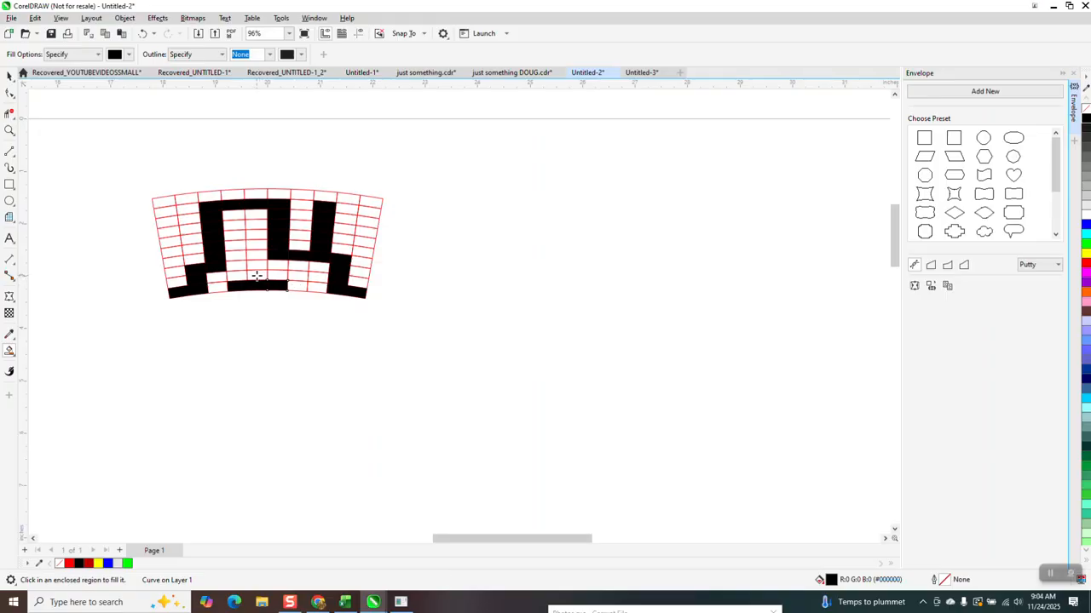
- Smart-fill the isolated edge cells black: column 10 in rows 2 and 5, and column 1 in rows 3 and 6
click(367, 213)
click(362, 242)
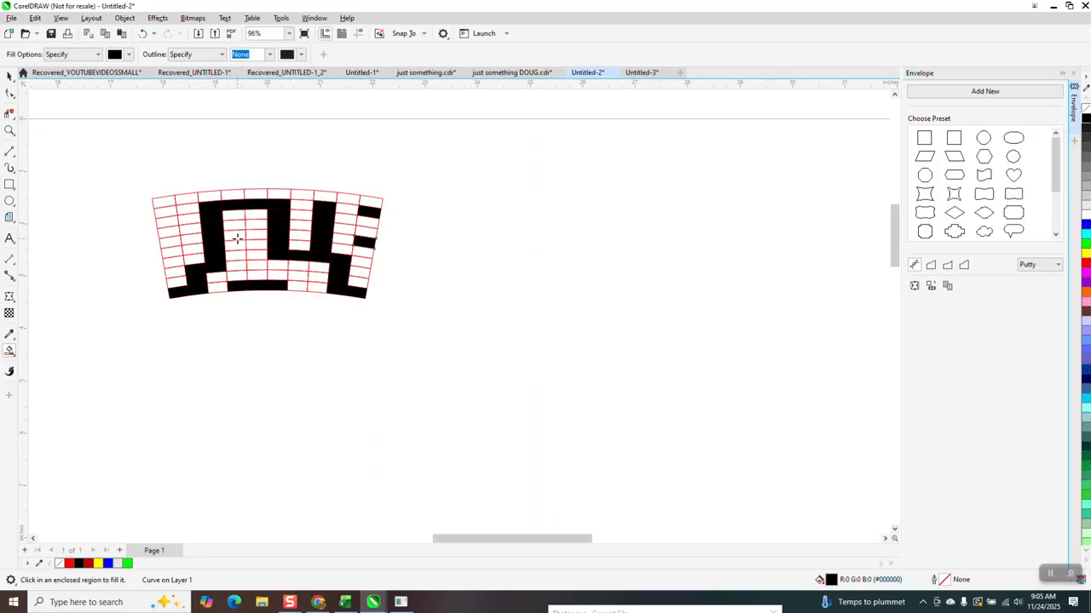
click(168, 224)
click(176, 250)
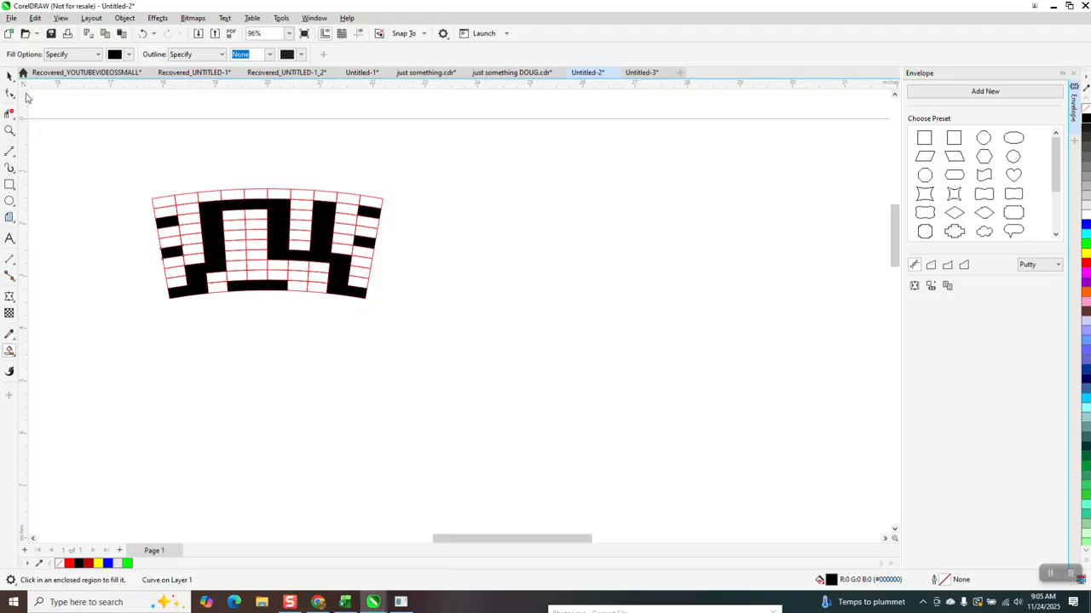
- Shift the red warped grid 15 inches to the right, away from the black filled cells
click(9, 75)
click(172, 261)
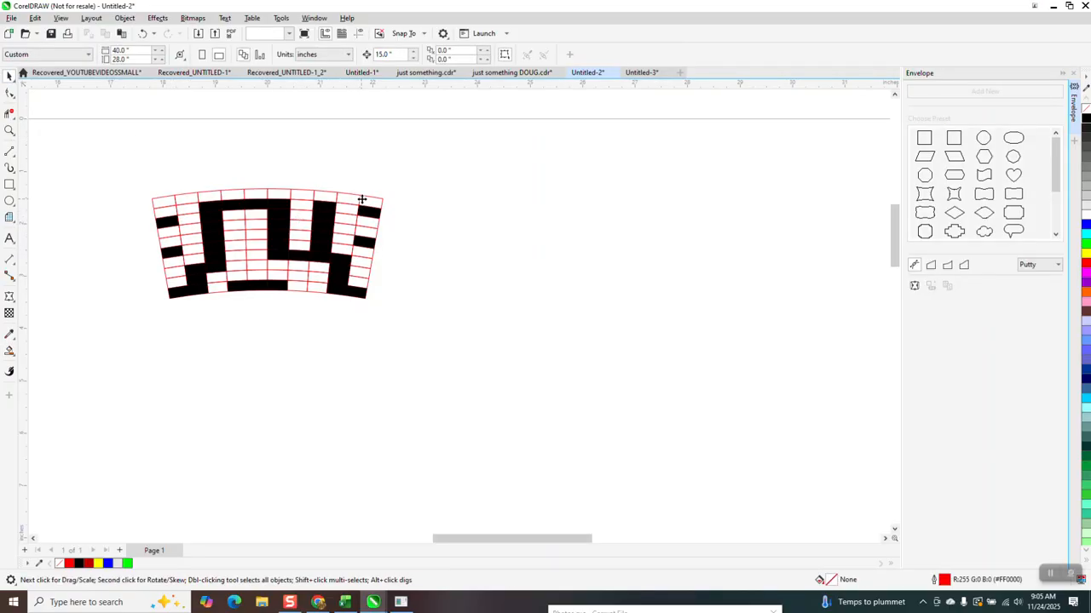
click(362, 199)
click(361, 202)
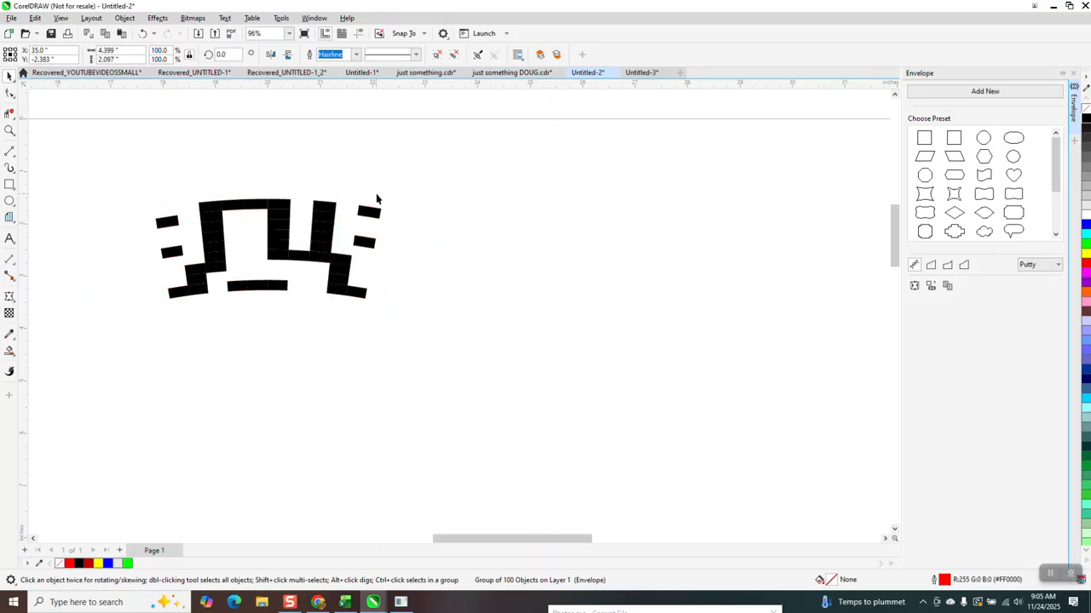
scroll(377, 200, down, 2)
- Select all the black filled cells and weld them into a single motif curve
drag(192, 151, 470, 311)
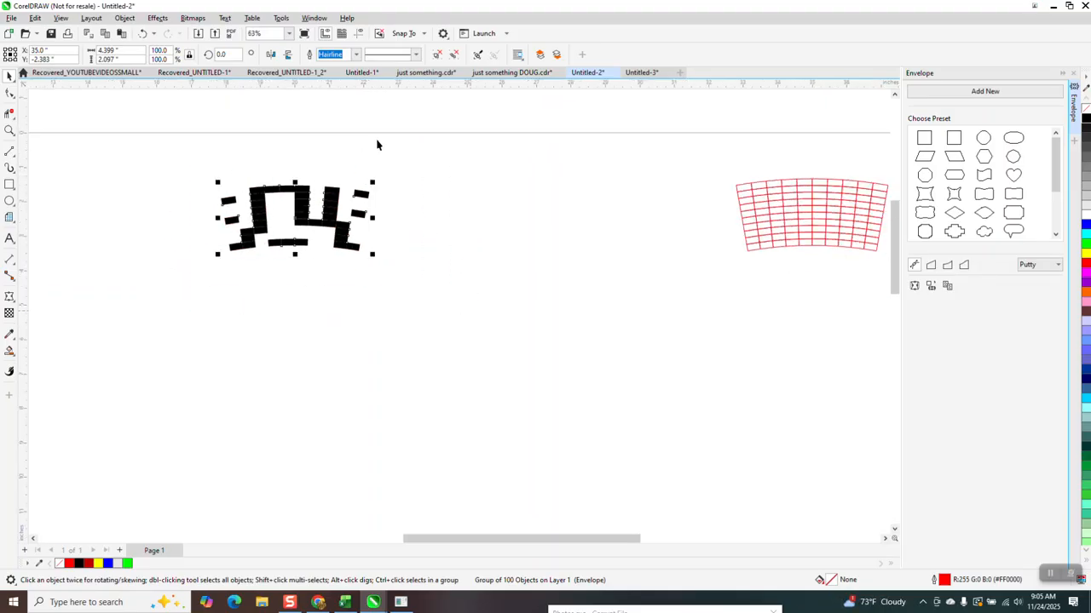
key(ctrl+u)
click(345, 55)
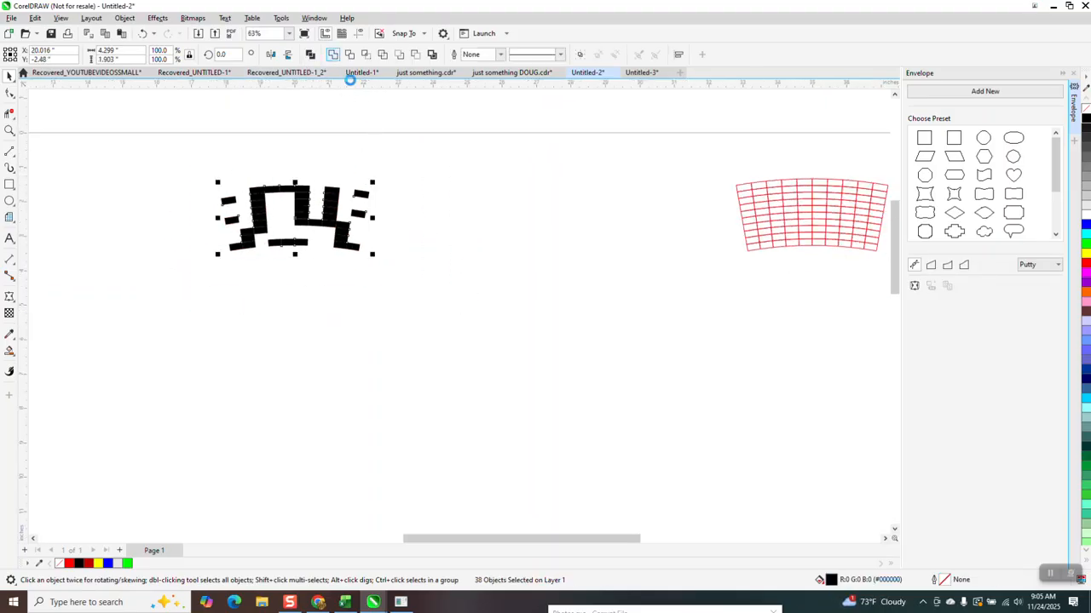
- Create a copy of the welded motif rotated 20 degrees around the circle's centre, keeping the original
scroll(458, 310, down, 3)
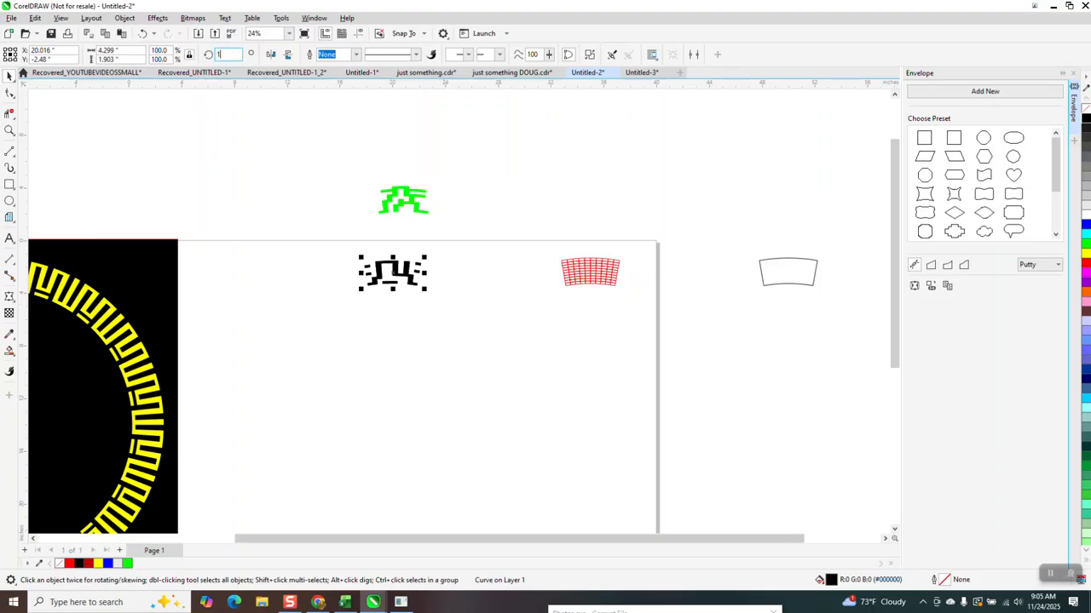
key(Return)
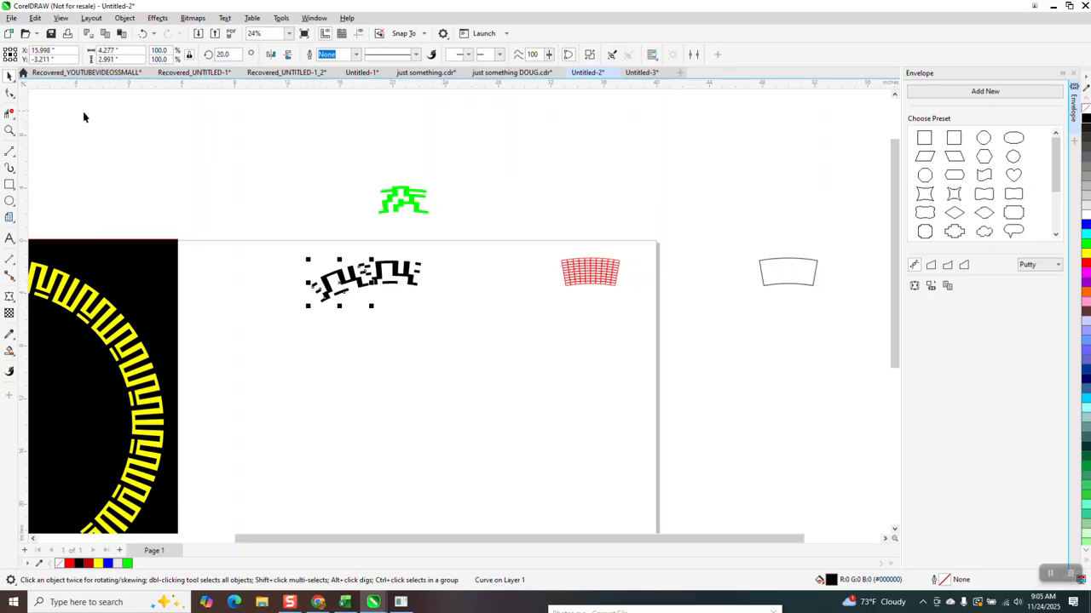
click(9, 130)
drag(265, 239, 441, 322)
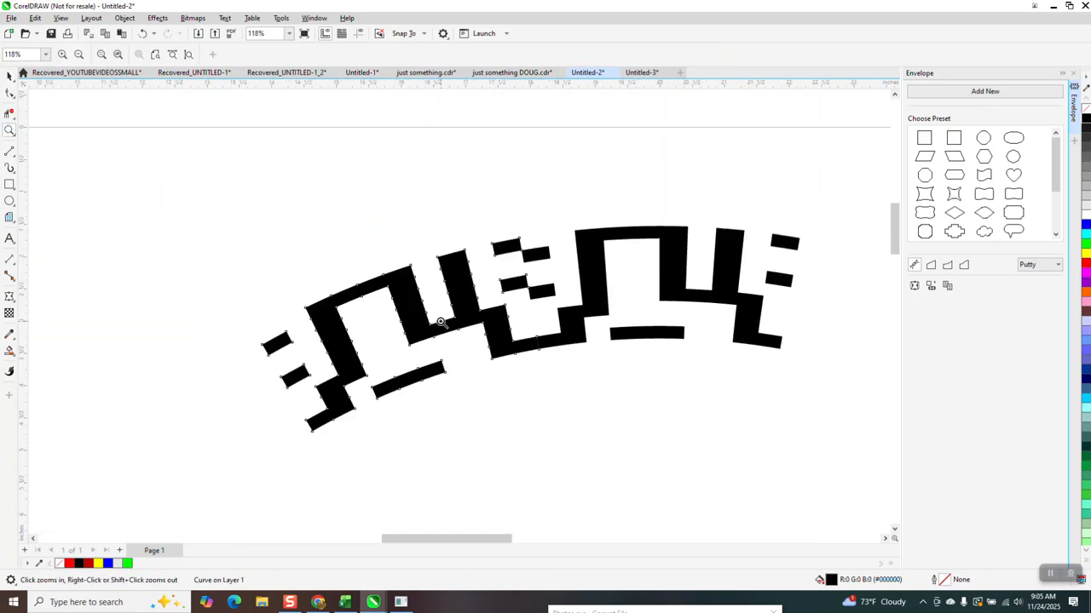
right_click(440, 322)
click(9, 75)
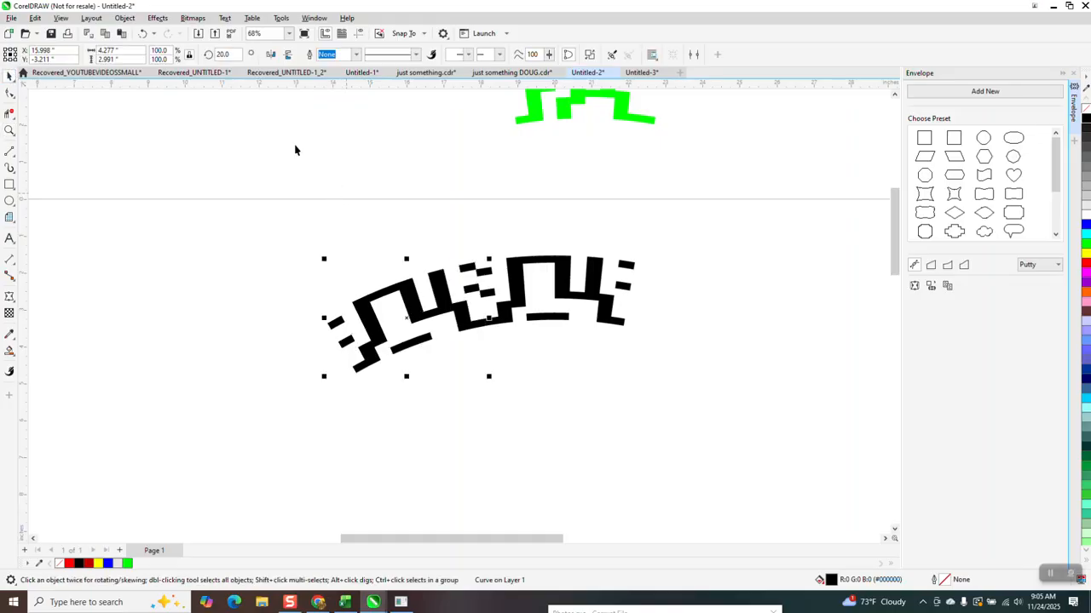
- Repeat the 20-degree rotated copy around the circle until the motifs close the ring, and clear the selection
click(218, 55)
text(40)
key(Return)
key(ctrl+r)
key(ctrl+r)
key(ctrl+r)
key(ctrl+r)
key(ctrl+r)
key(ctrl+r)
key(ctrl+r)
key(ctrl+r)
key(ctrl+r)
key(ctrl+r)
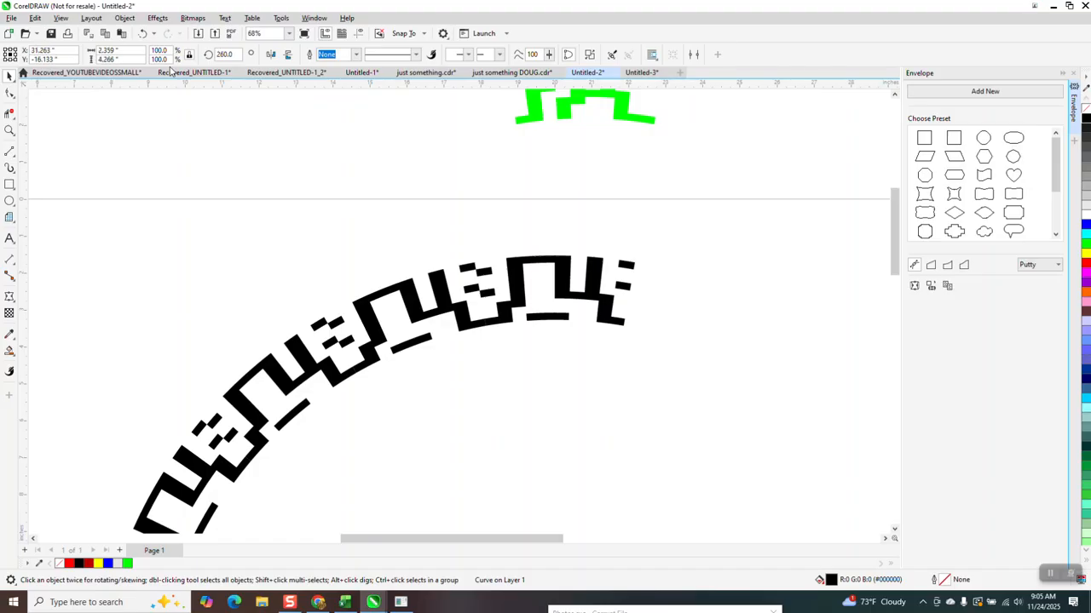
key(ctrl+r)
key(ctrl+r)
key(ctrl+r)
key(ctrl+r)
key(ctrl+r)
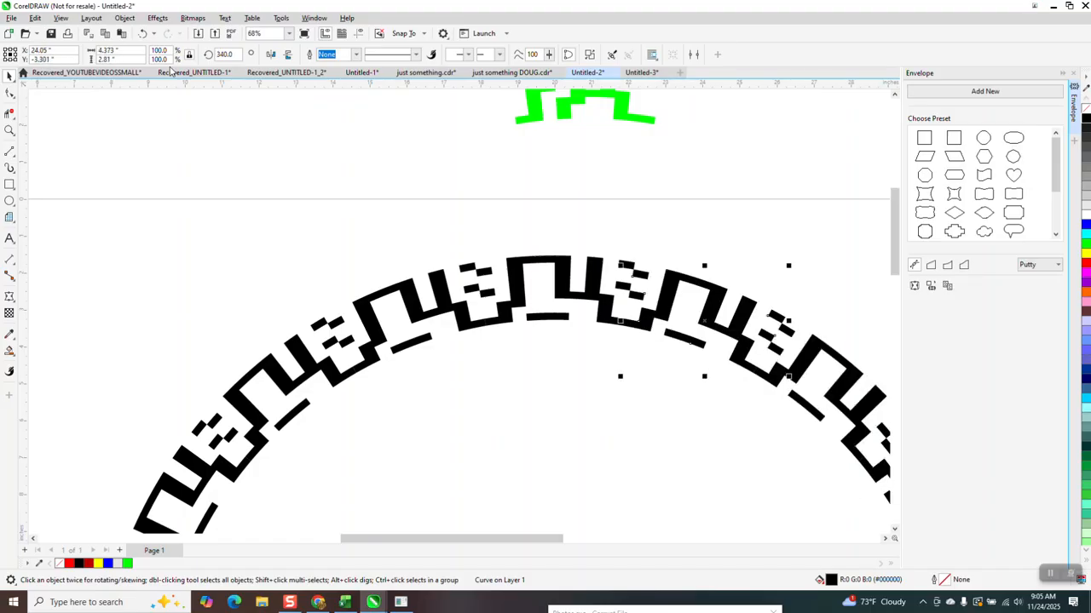
click(708, 95)
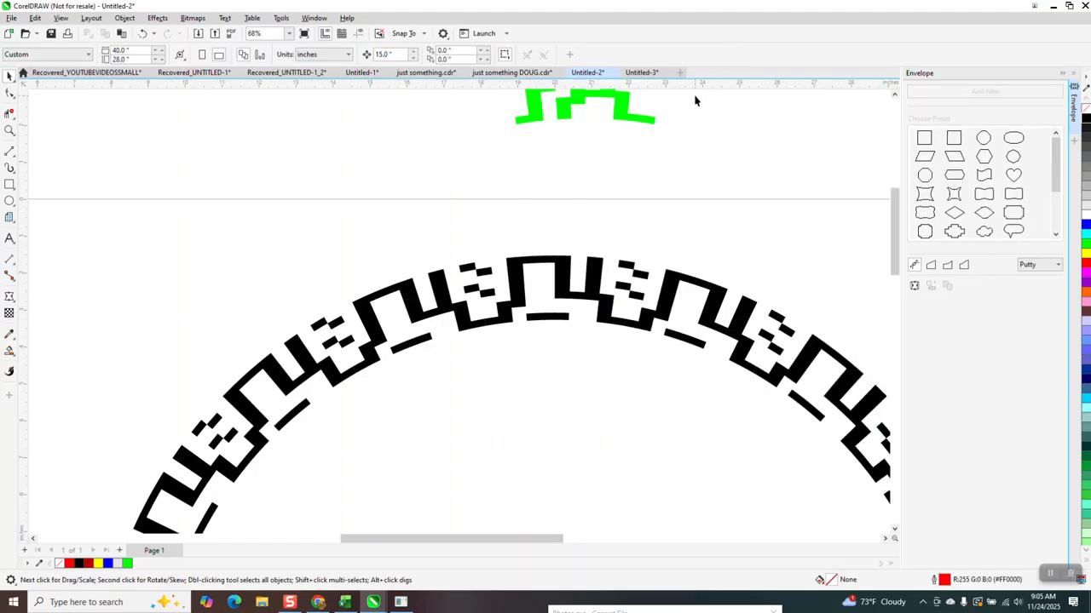
- Fill every motif of the new ring yellow, and move the black background rectangle horizontally behind it
scroll(686, 95, down, 1)
scroll(685, 94, down, 1)
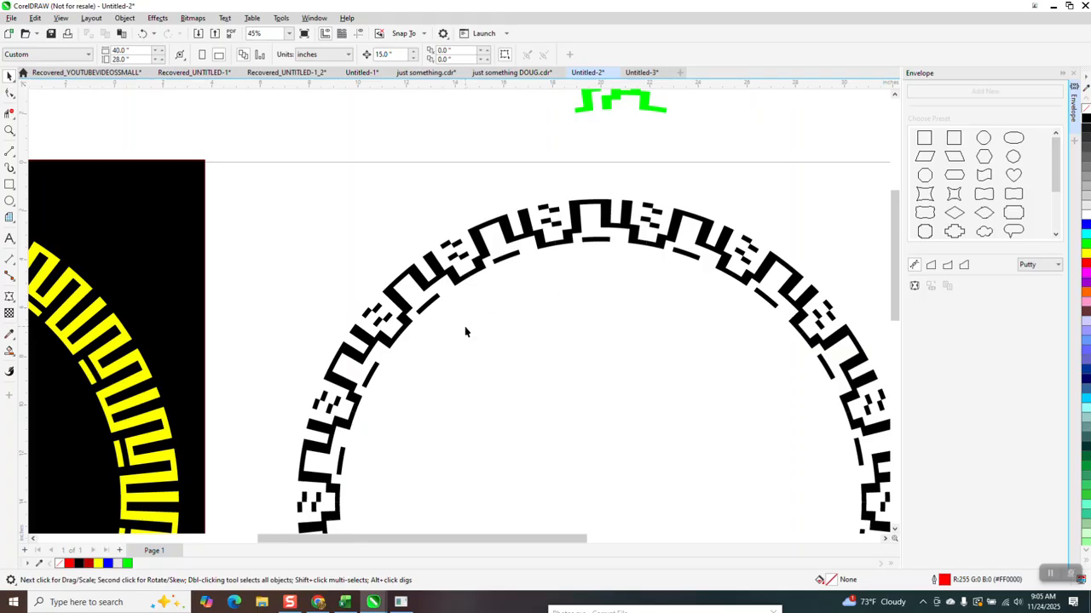
click(9, 130)
drag(535, 228, 564, 259)
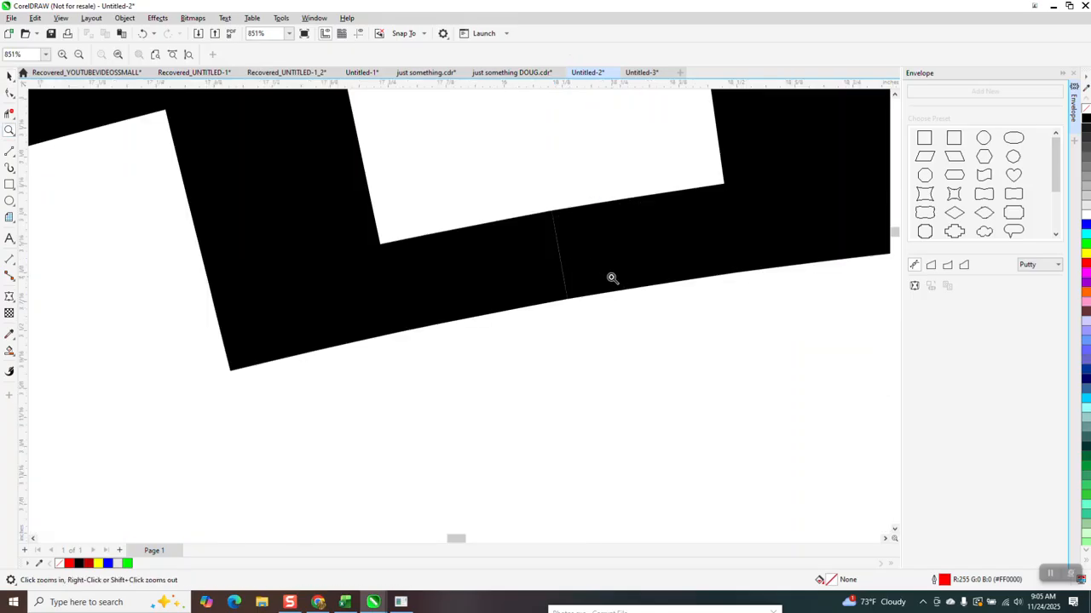
scroll(567, 258, down, 8)
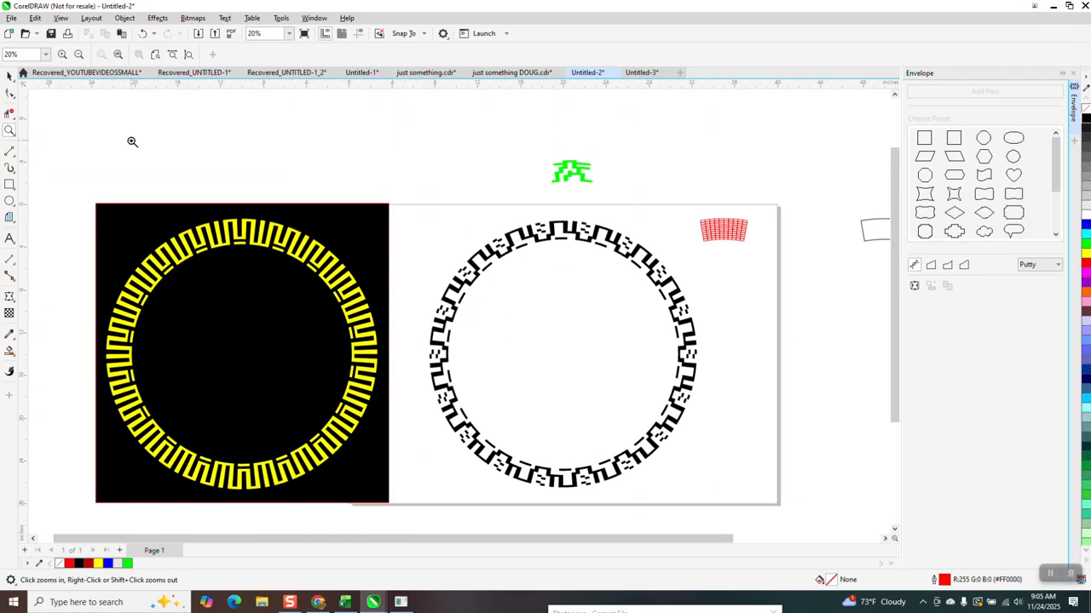
click(10, 76)
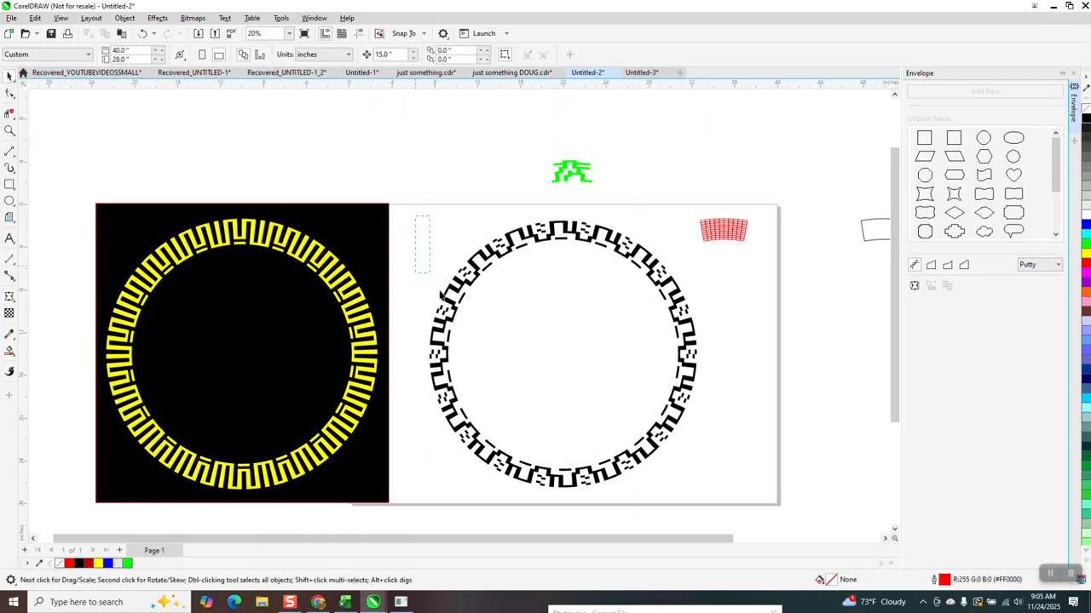
drag(431, 274, 724, 502)
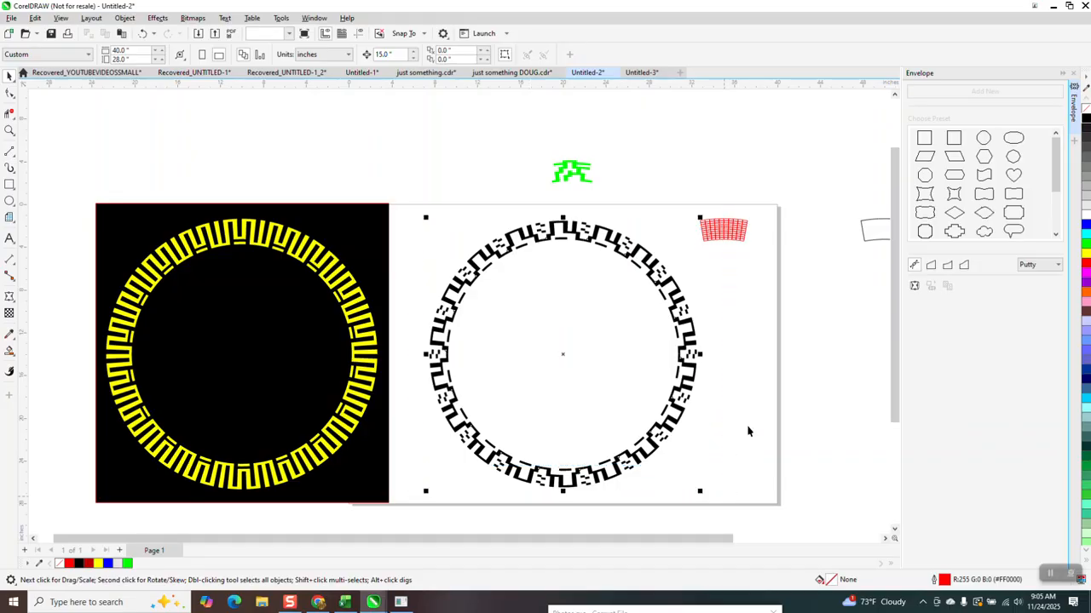
click(1086, 255)
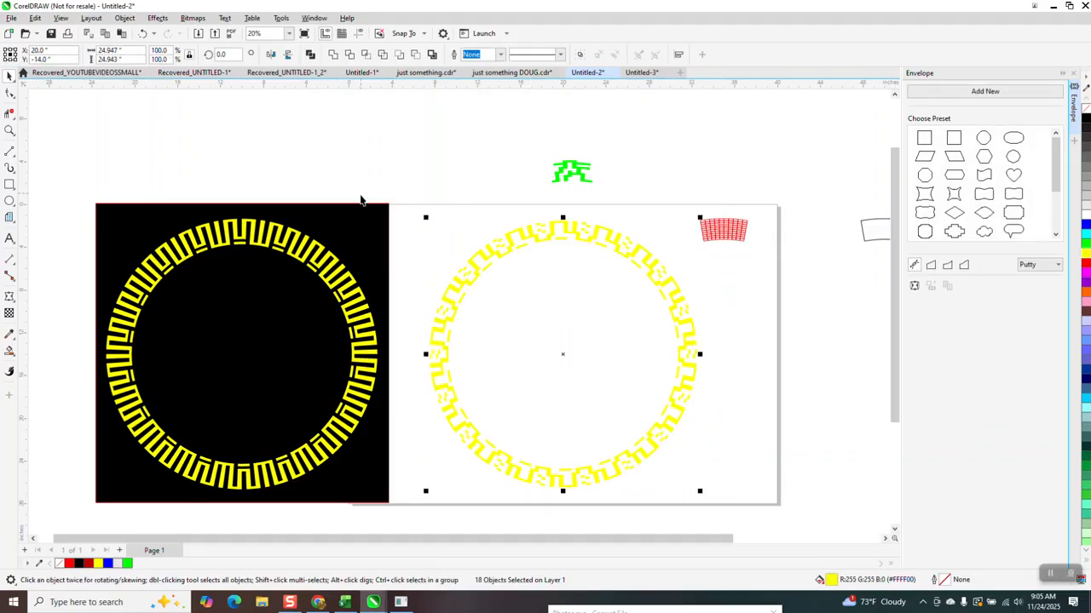
drag(361, 214, 670, 214)
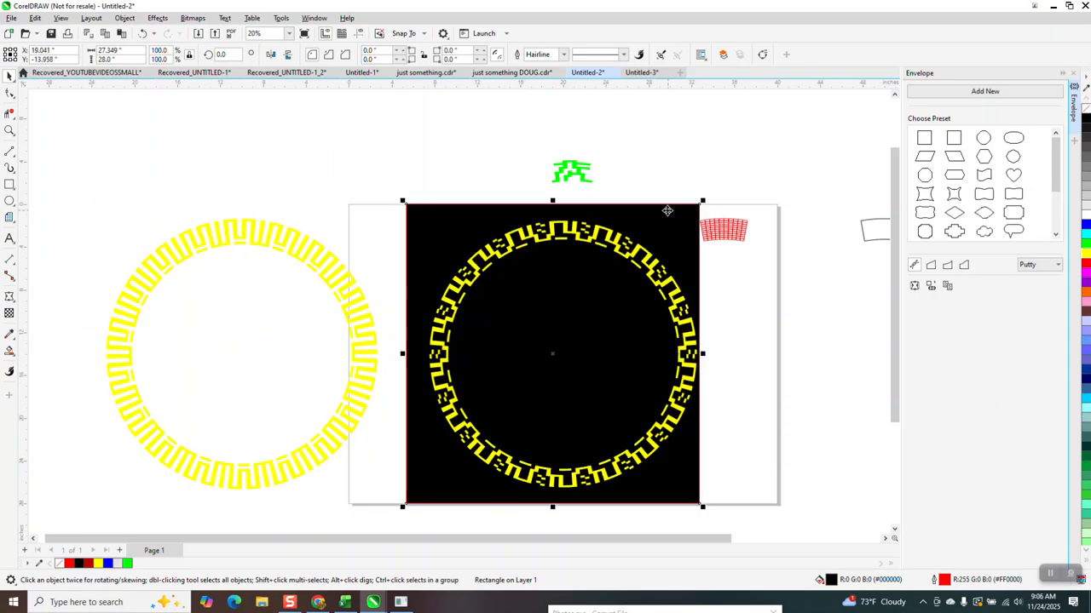
- Examine the yellow ring's motifs and joints up close against the black background, along with the spare warped grid
click(9, 130)
drag(474, 214, 574, 275)
scroll(557, 266, down, 5)
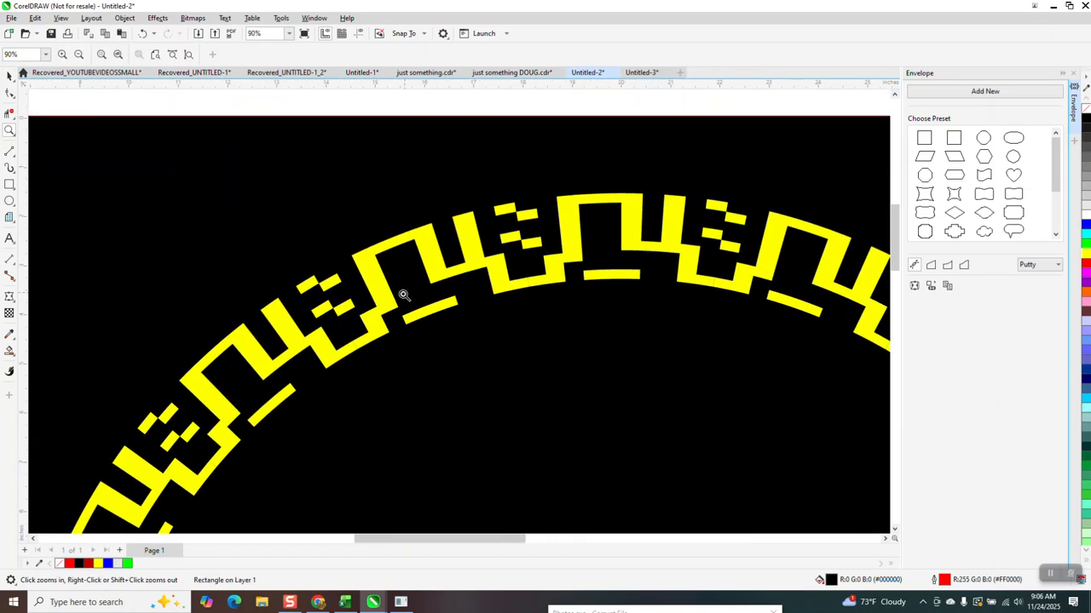
drag(682, 266, 776, 324)
scroll(530, 282, down, 3)
scroll(534, 264, down, 3)
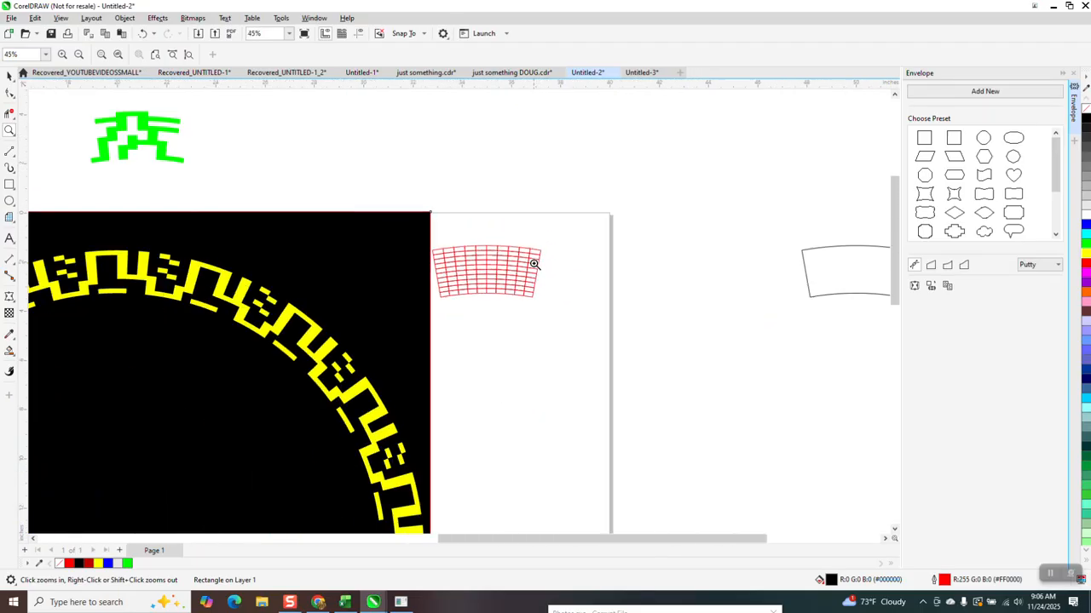
scroll(526, 257, down, 1)
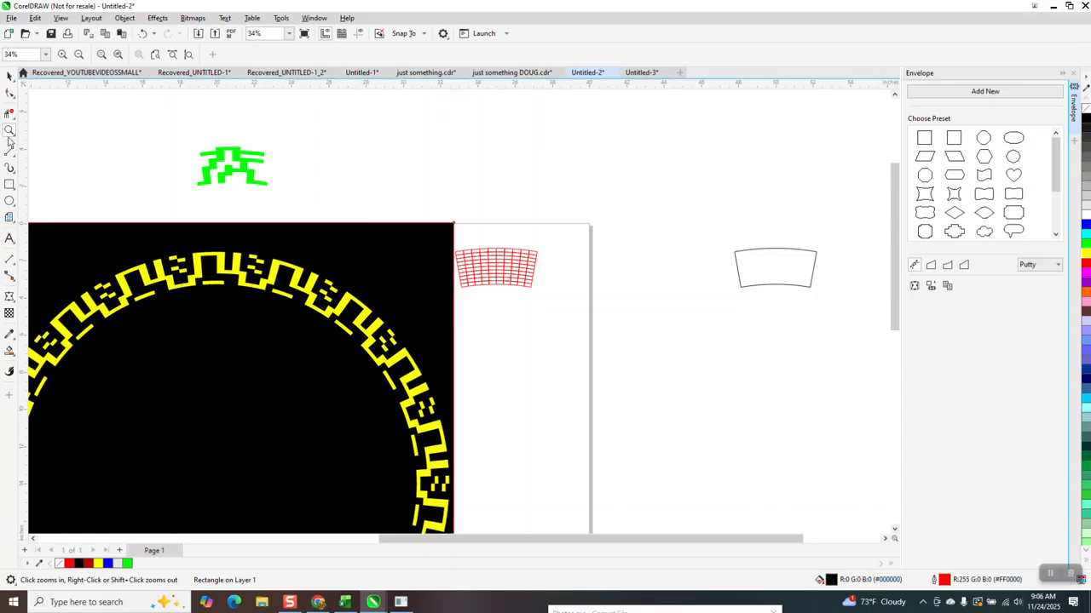
right_click(558, 290)
drag(303, 270, 383, 300)
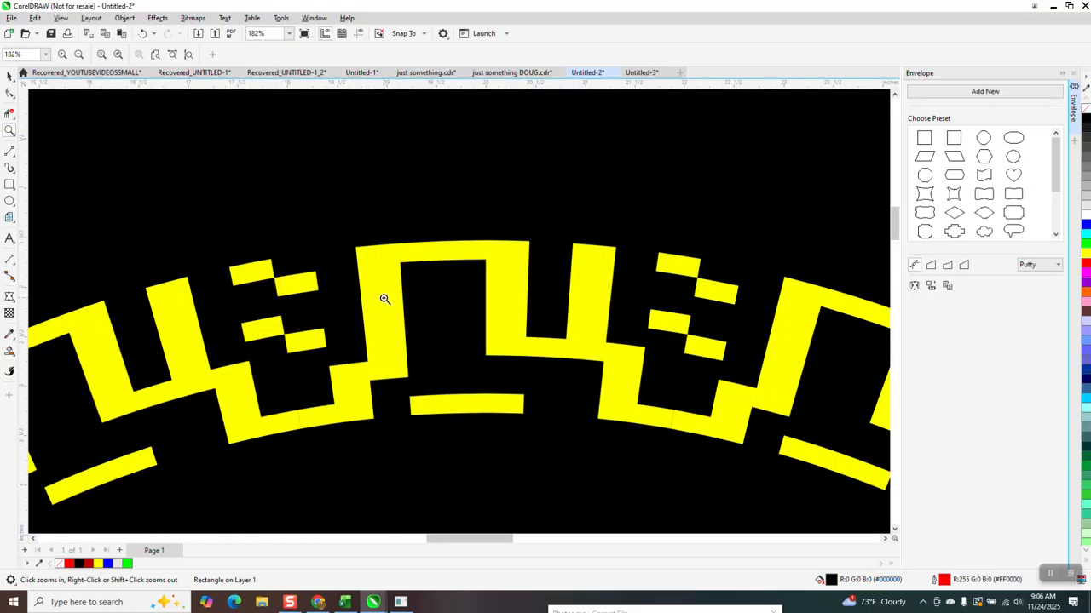
right_click(386, 284)
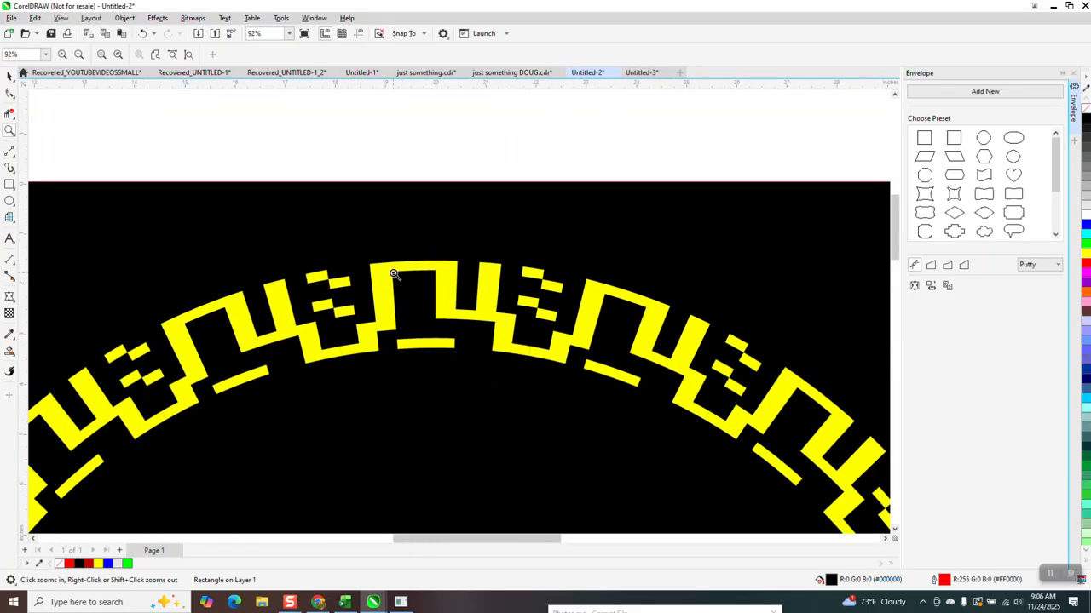